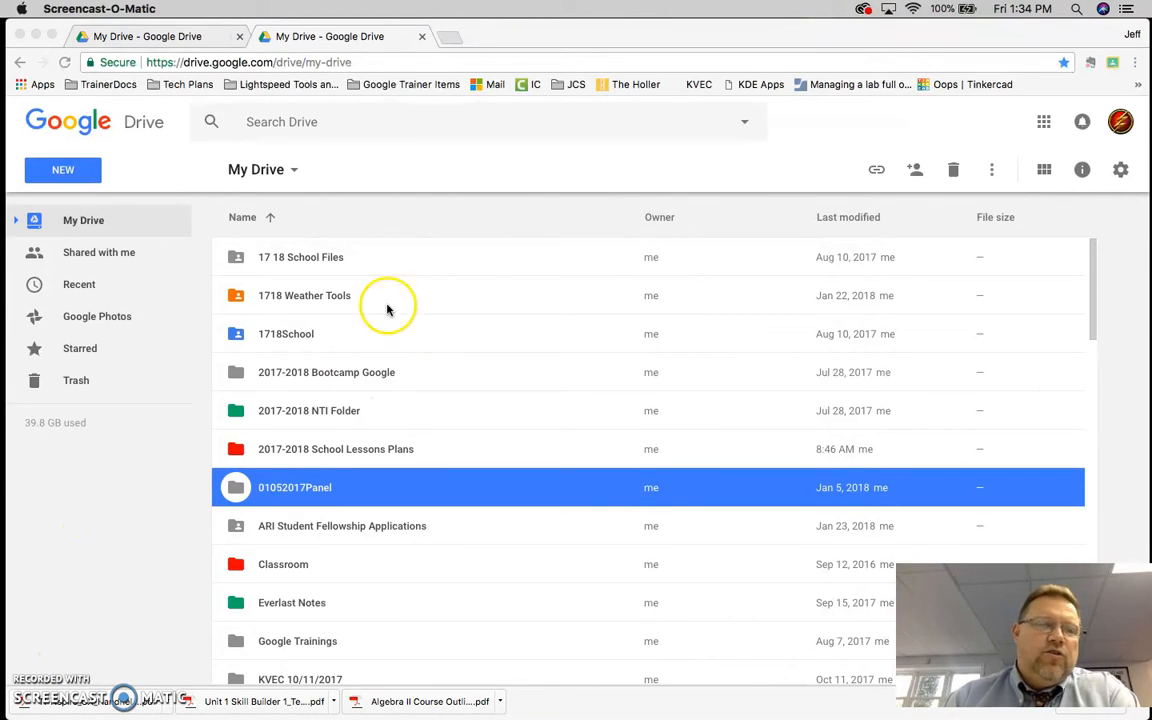
- Search within the red 2017-2018 School Lessons Plans folder to list its contents
left_click(310, 452)
right_click(310, 452)
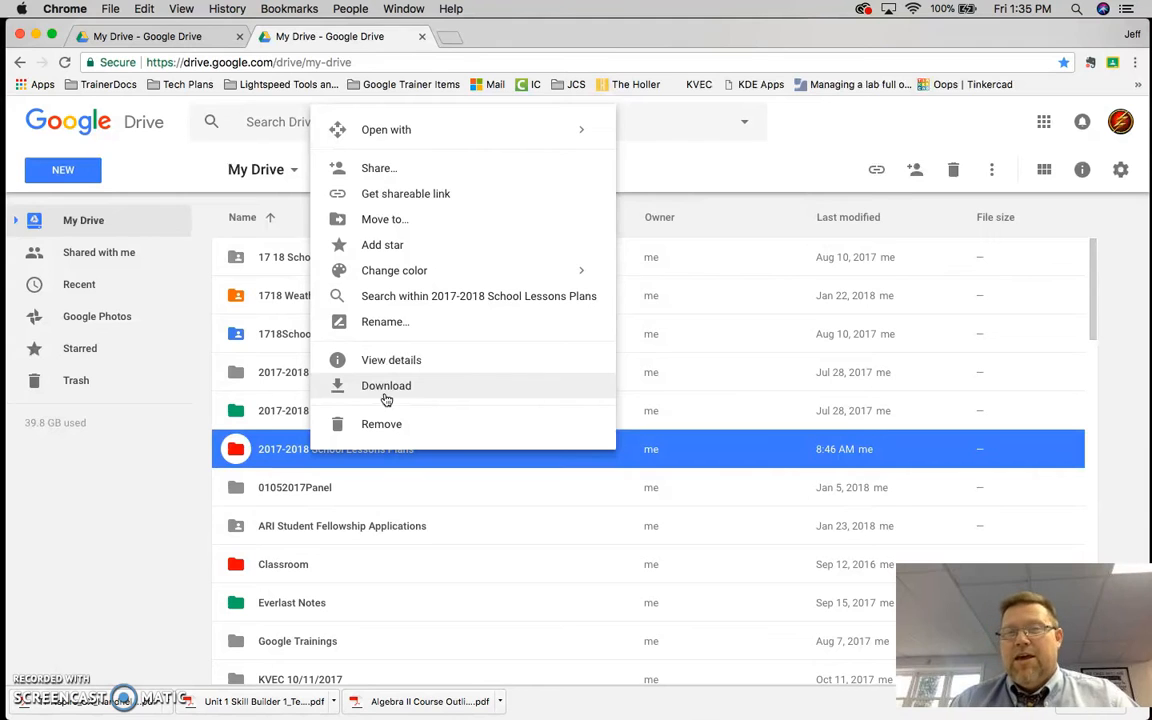
left_click(303, 296)
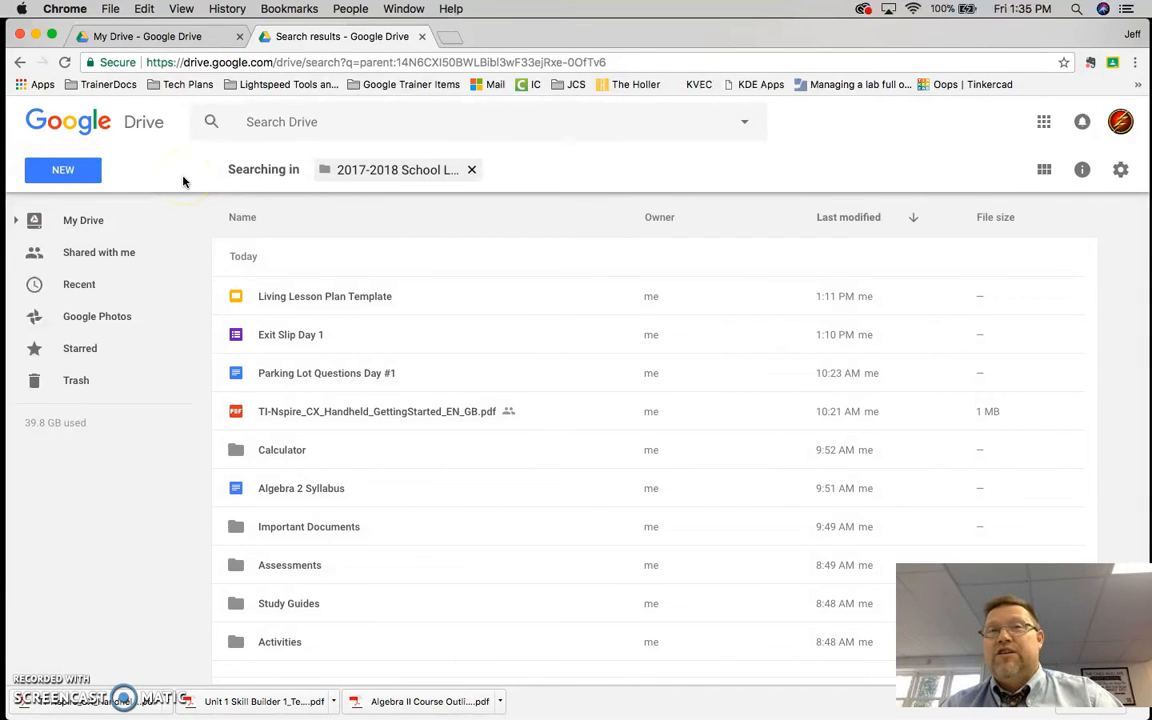
- Create a blank Google Sheets spreadsheet and open the store for getting add-ons from it
left_click(72, 172)
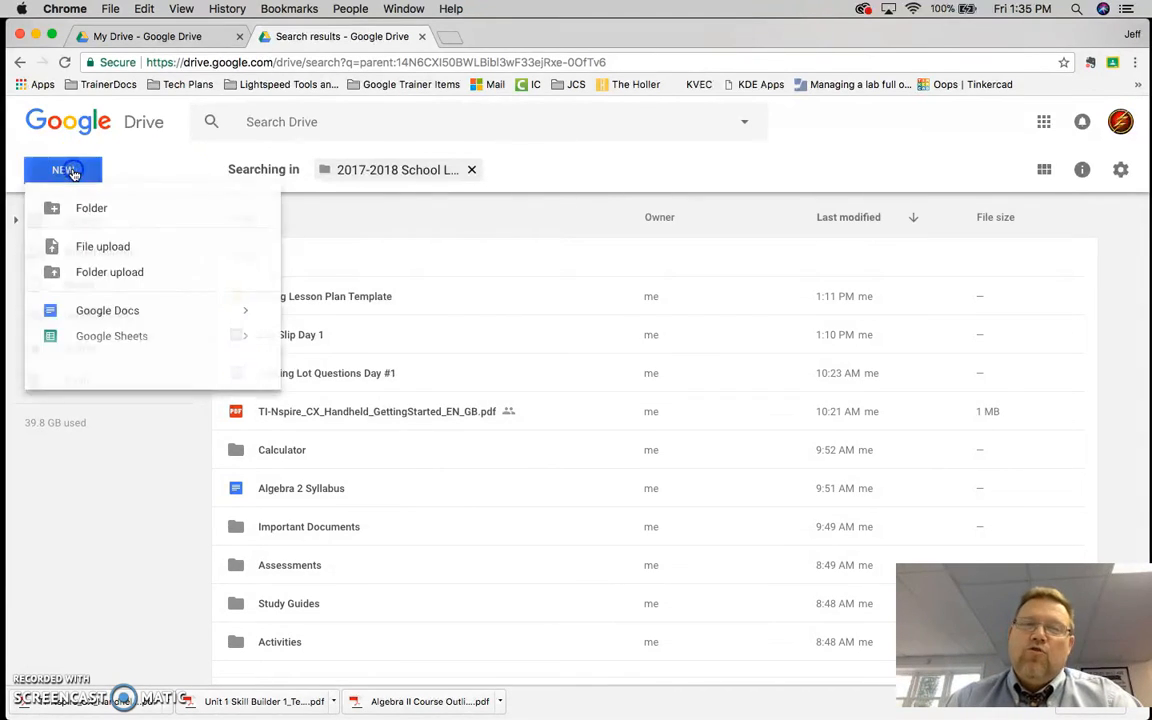
left_click(101, 338)
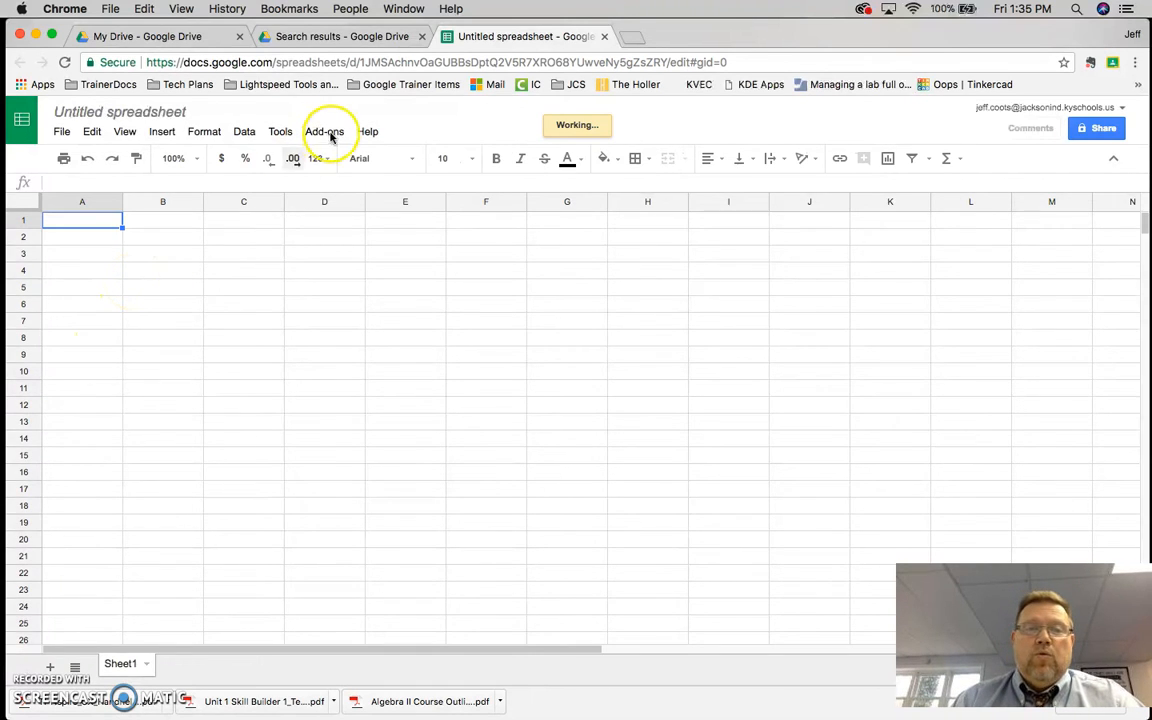
left_click(335, 131)
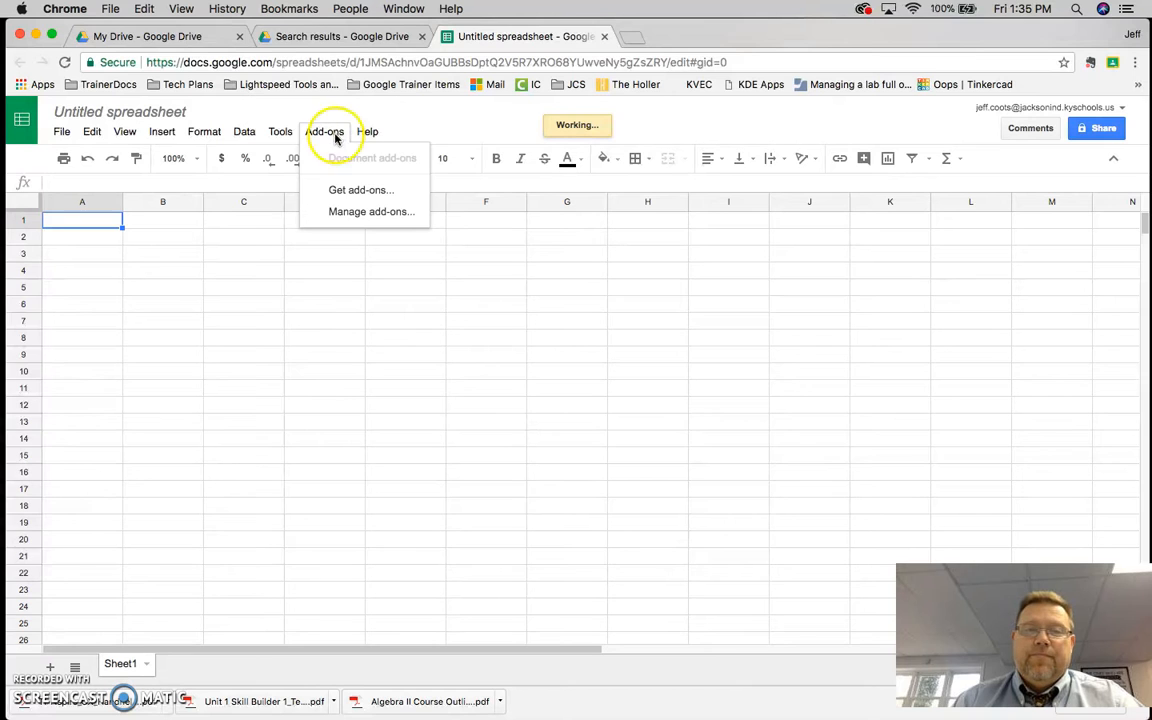
left_click(349, 193)
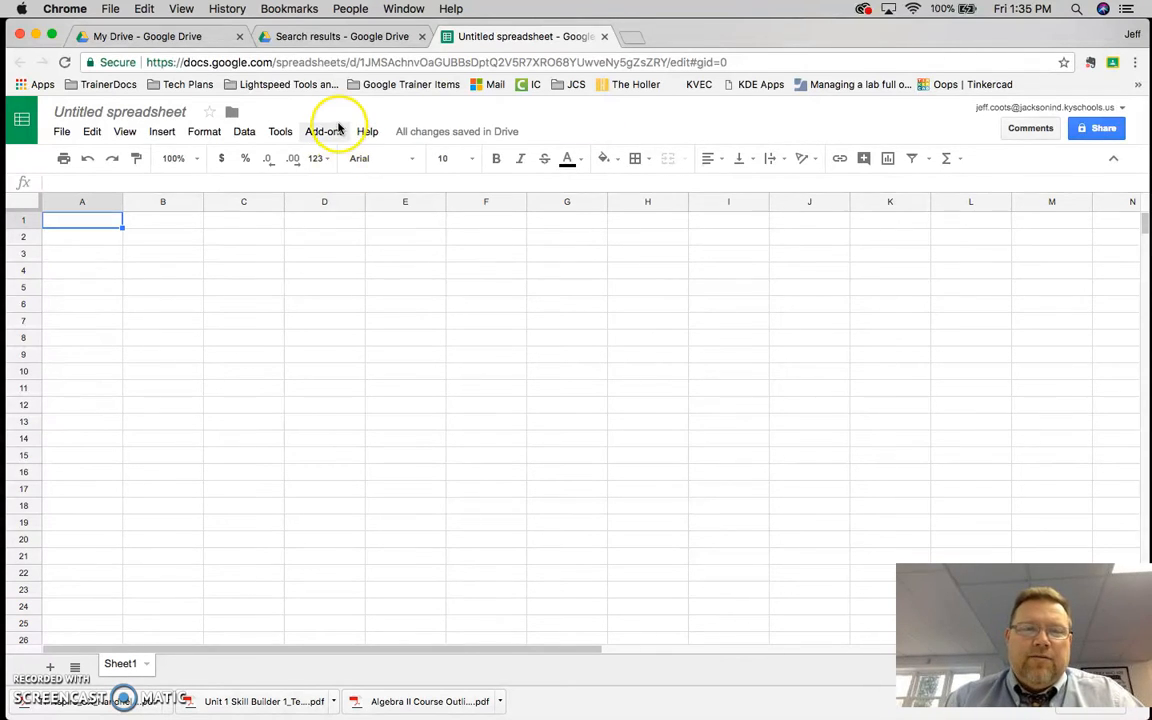
left_click(337, 131)
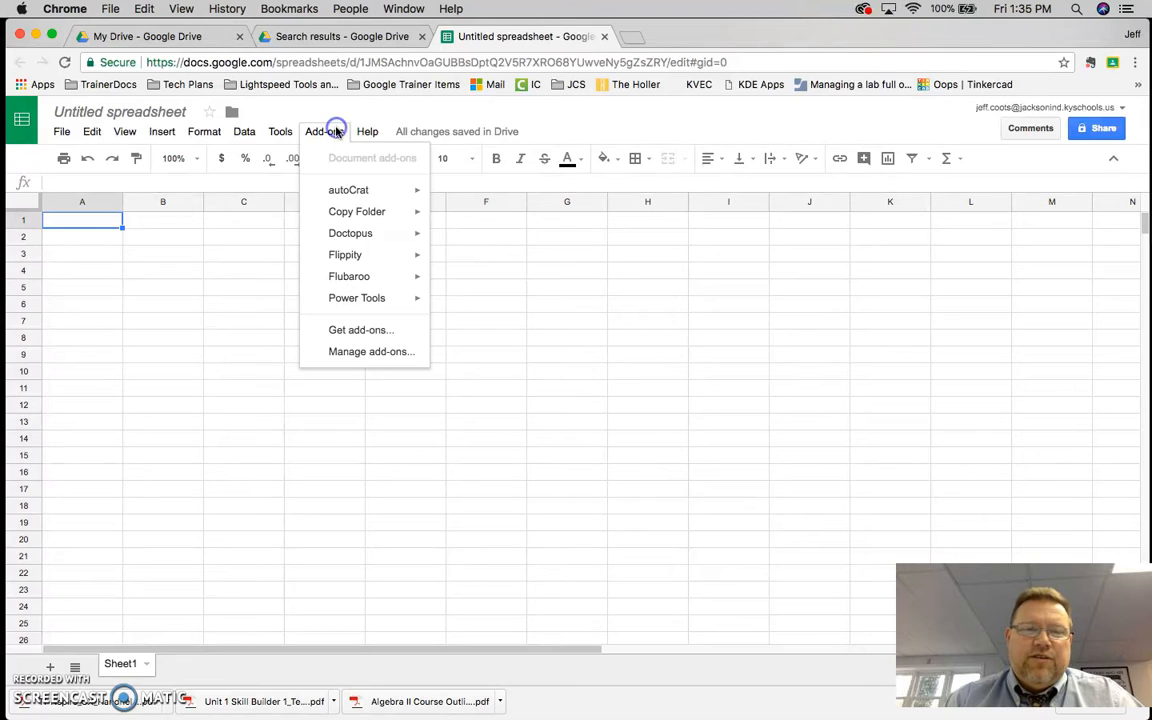
left_click(346, 329)
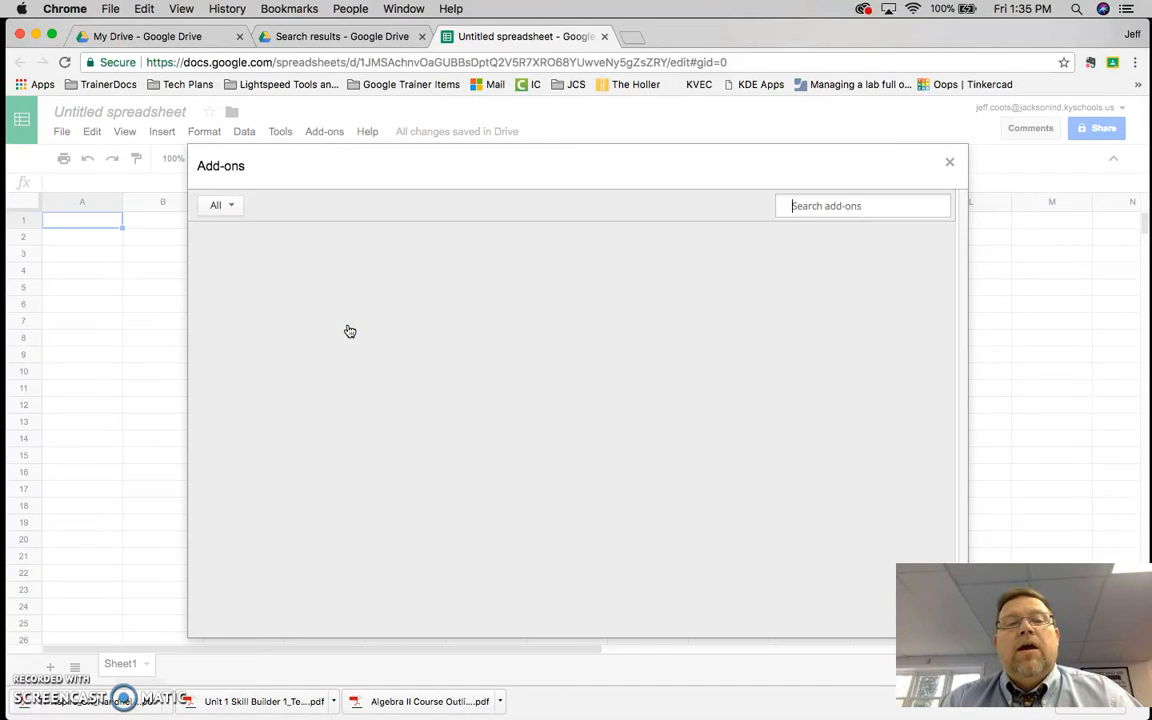
- Search the add-ons for "copy folder", look at the Copy Folder entry and close the add-on store
left_click(805, 206)
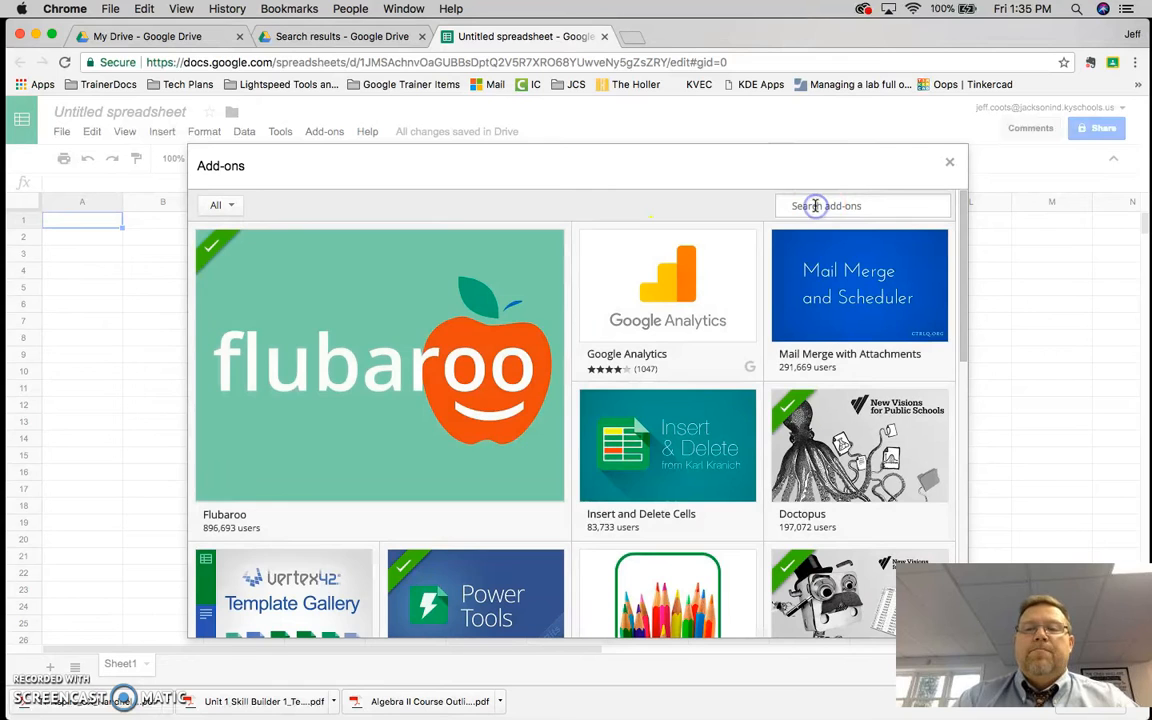
type("copyfolder")
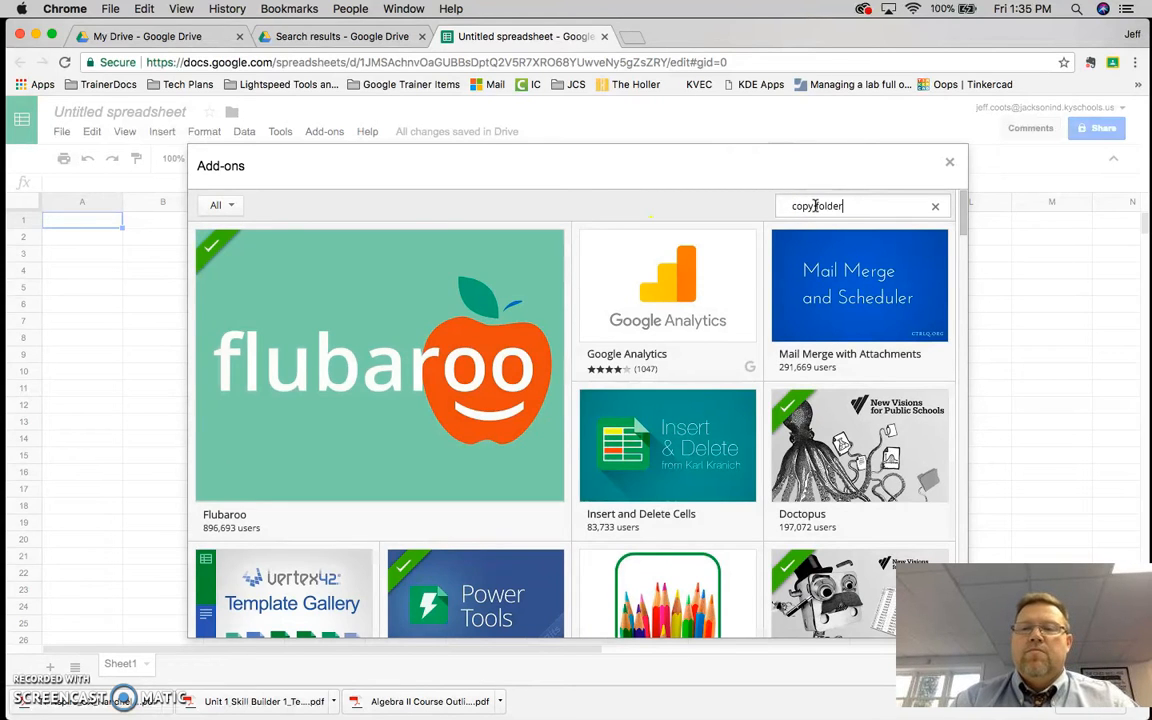
left_click(813, 206)
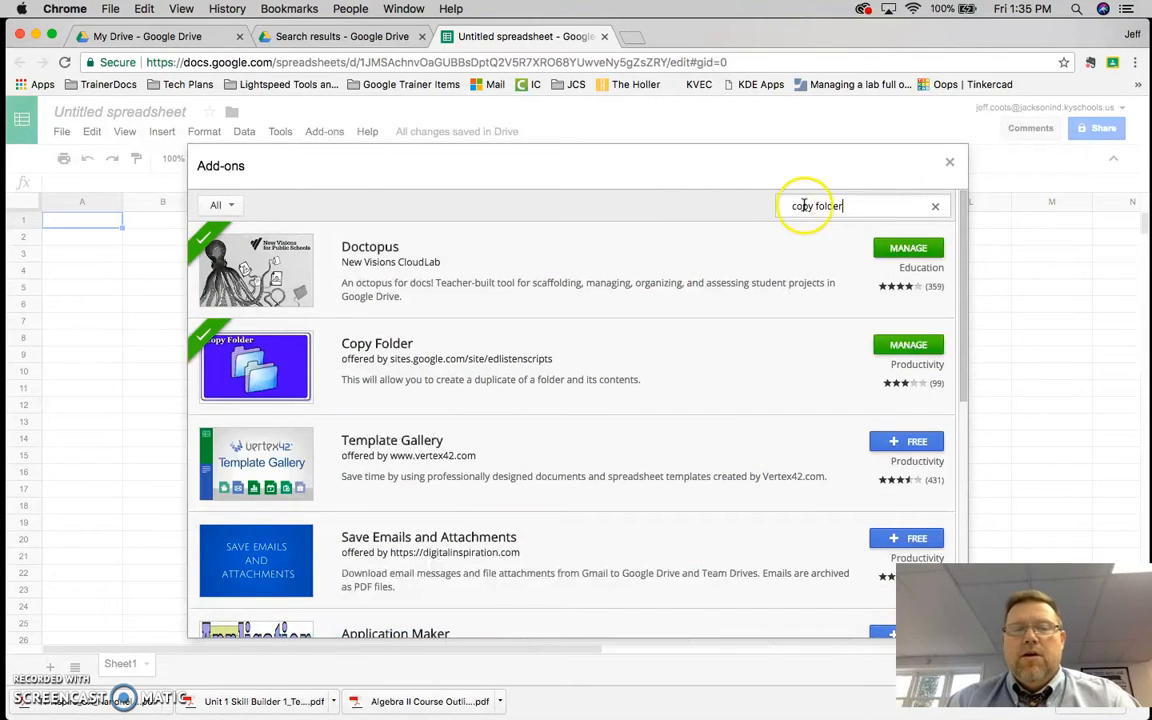
left_click(347, 377)
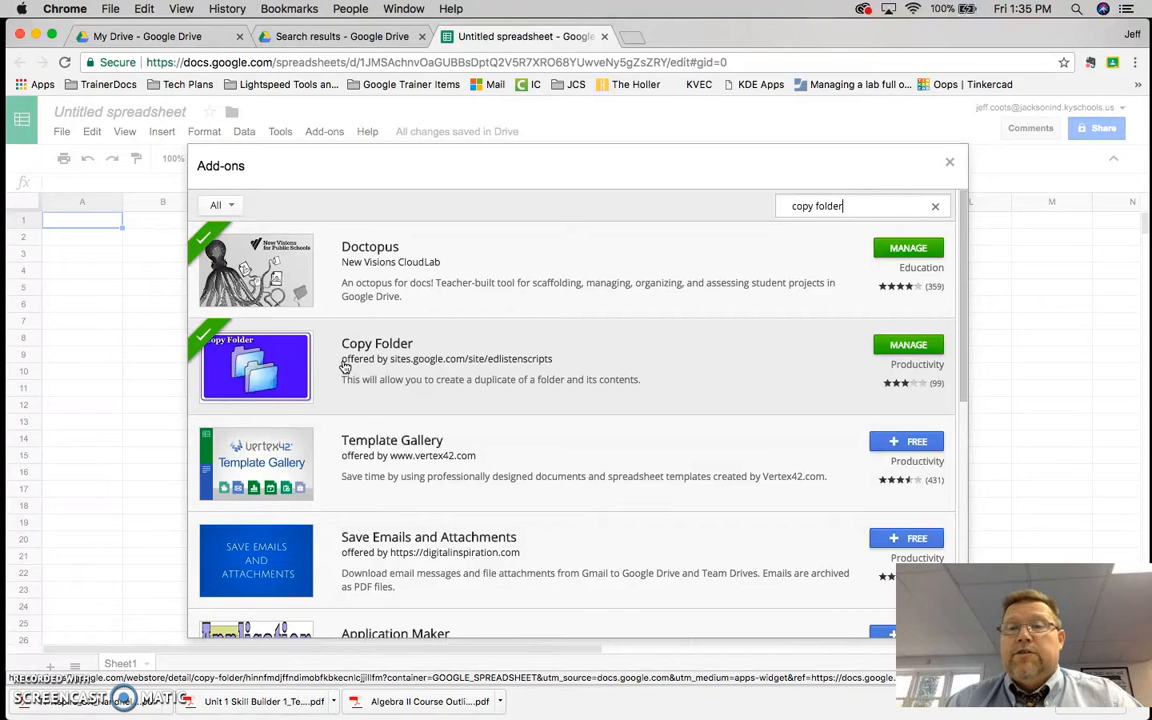
left_click(949, 162)
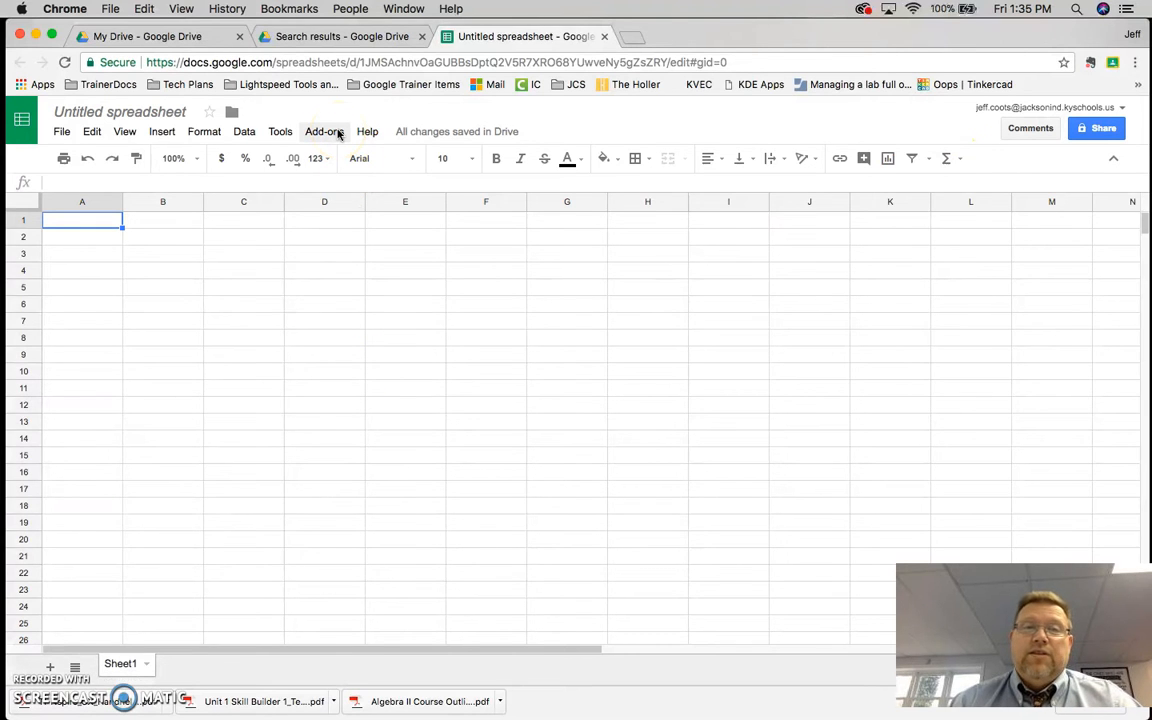
- Copy the 2017-2018 School Lessons Plans folder with the Copy Folder add-on, leaving prefix and suffix empty
left_click(338, 133)
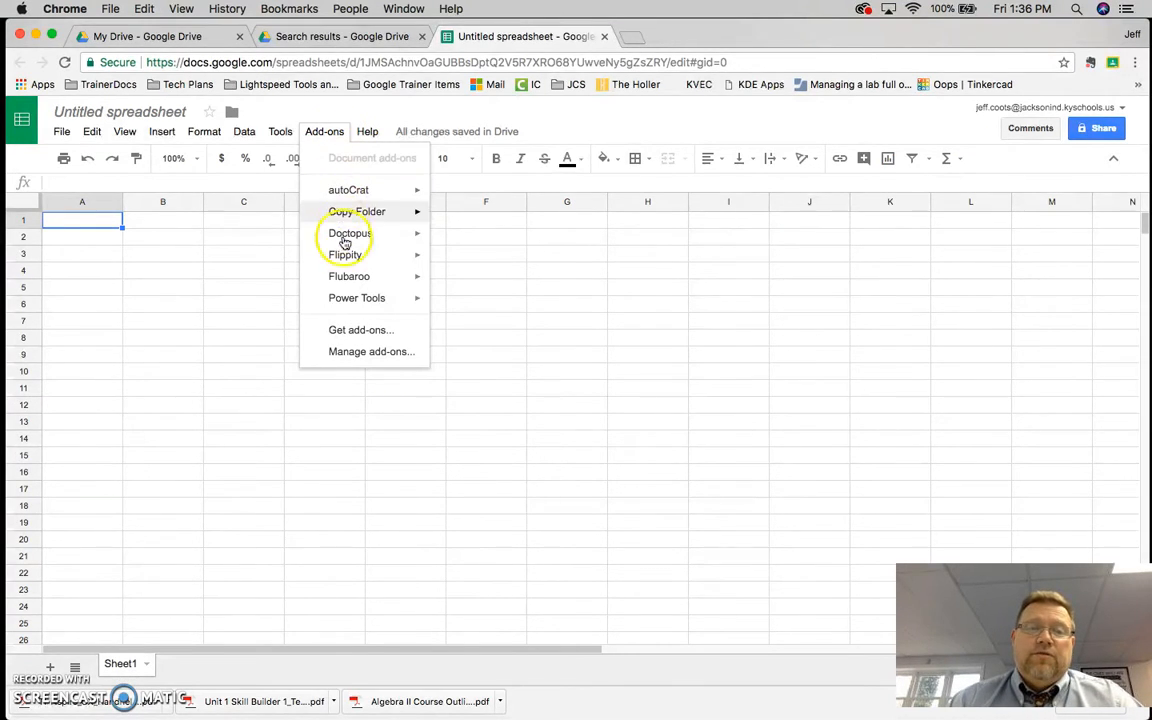
mouse_move(364, 219)
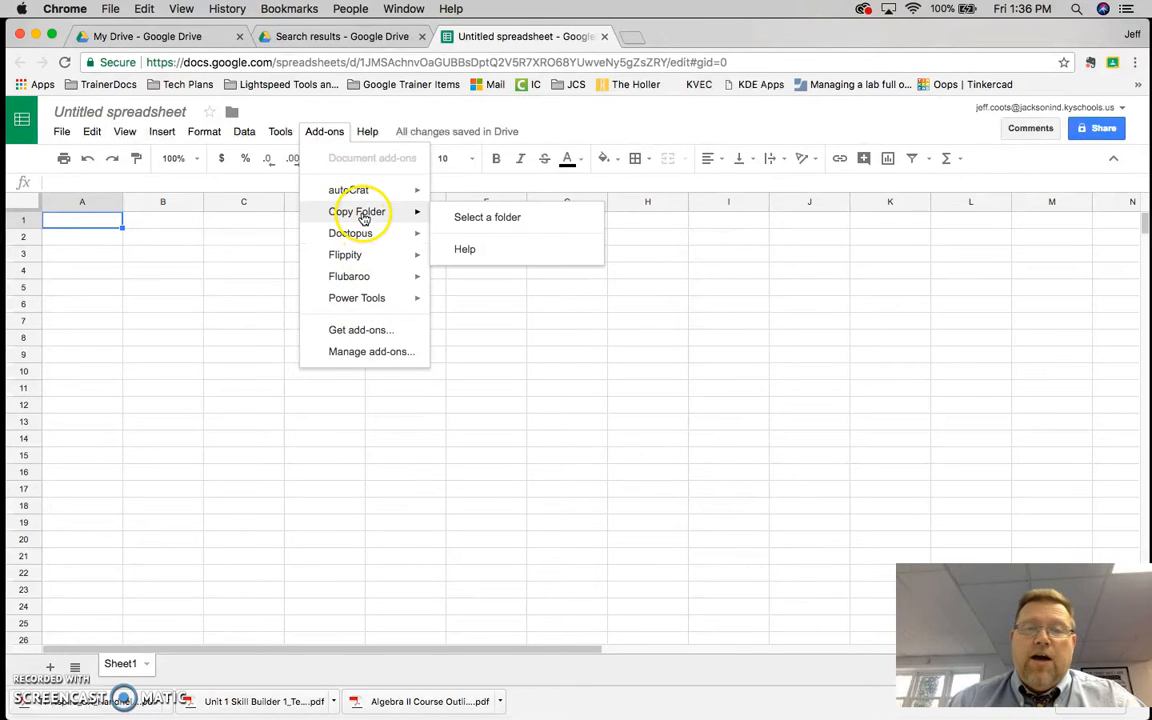
left_click(470, 220)
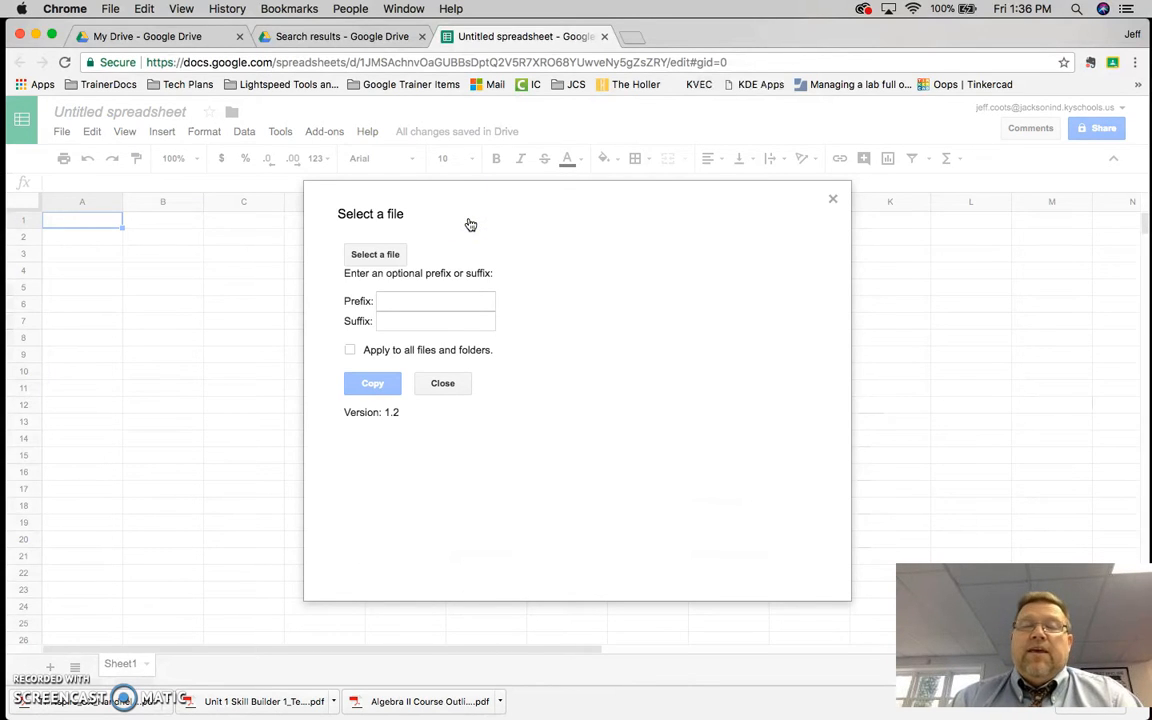
left_click(390, 255)
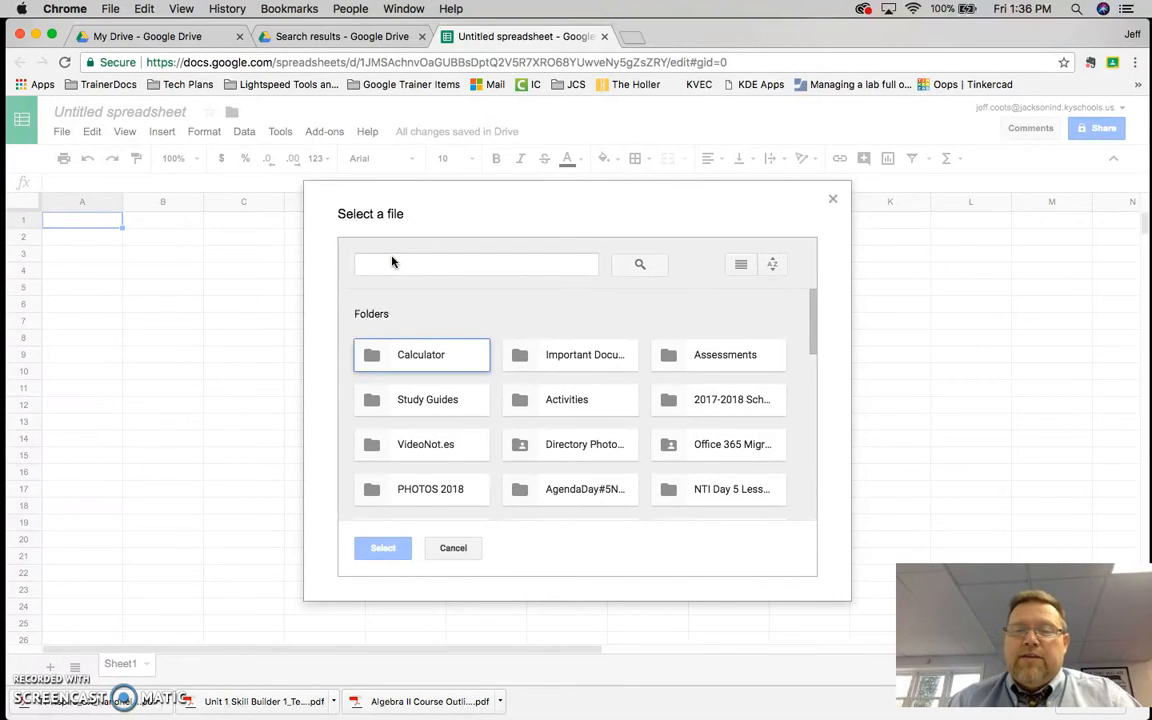
left_click(712, 403)
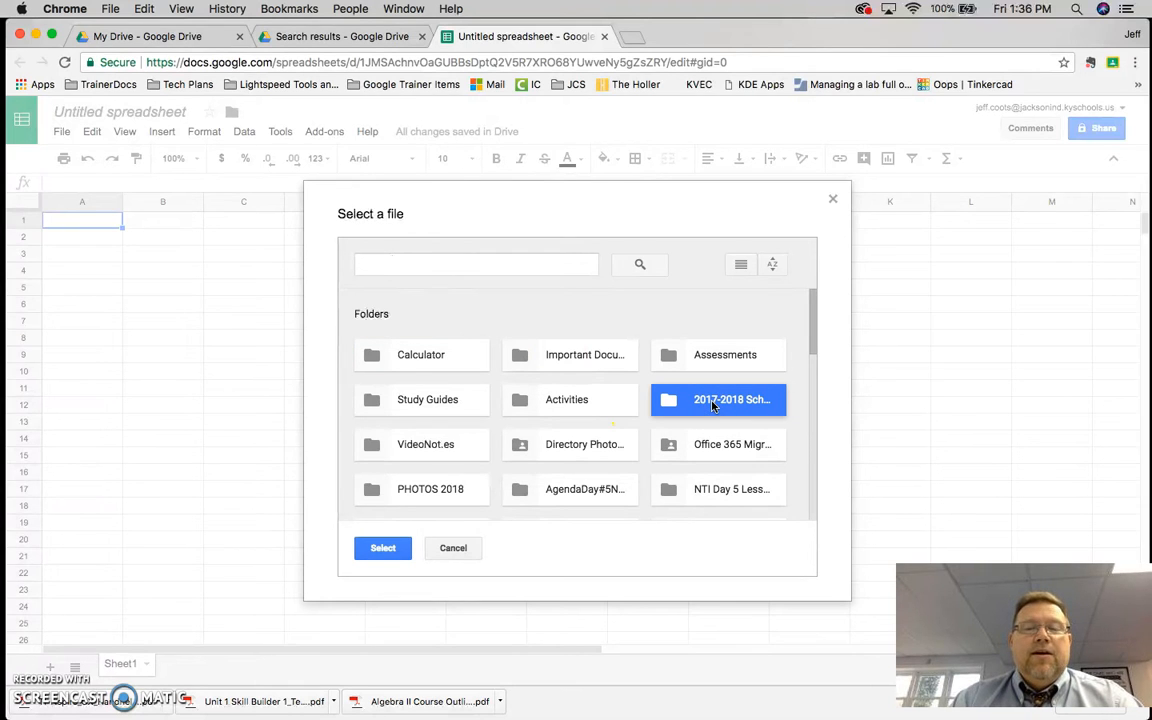
double_click(712, 403)
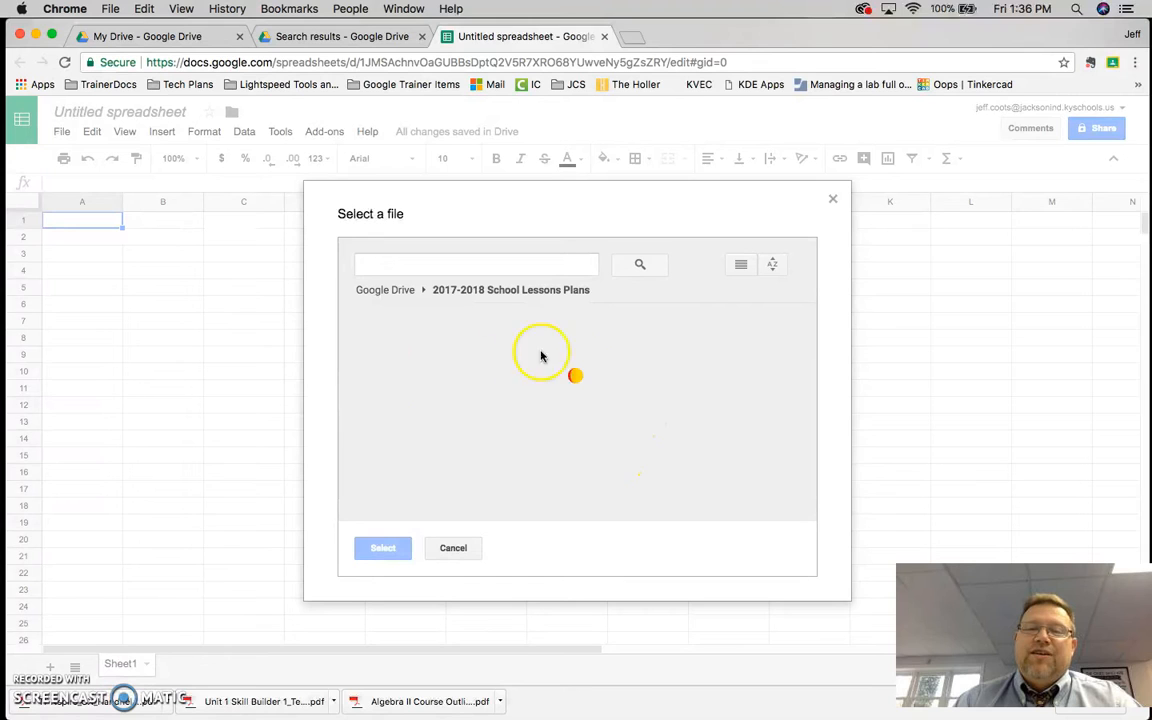
left_click(383, 290)
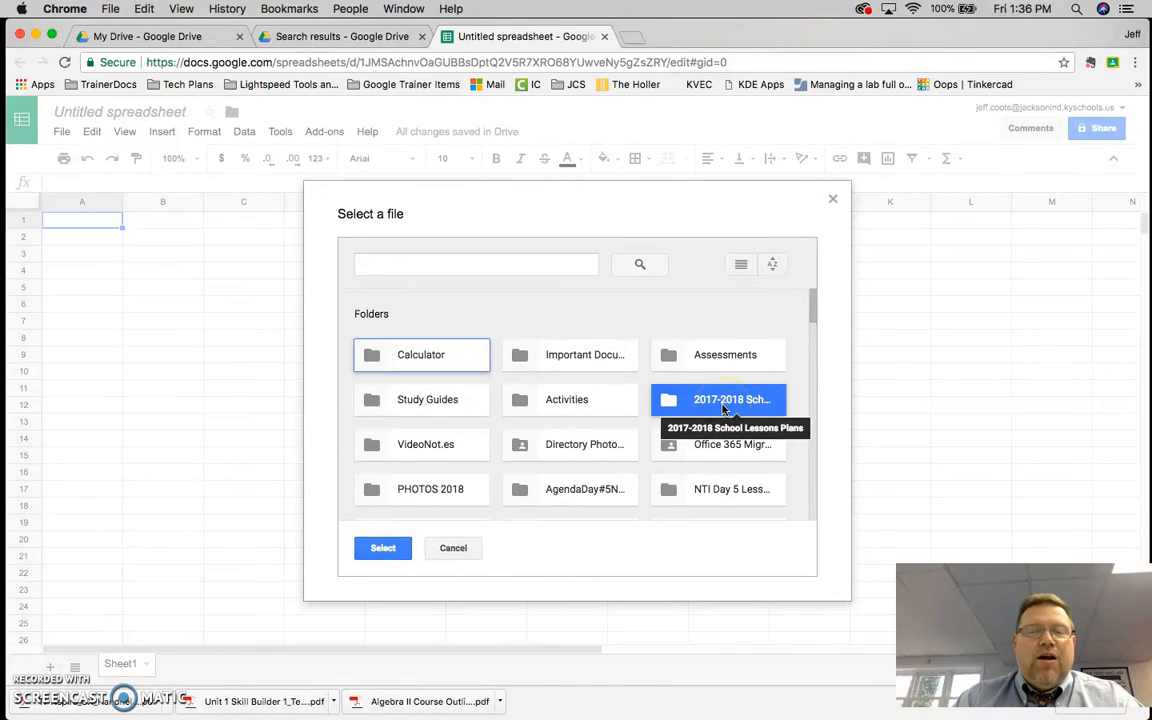
left_click(389, 556)
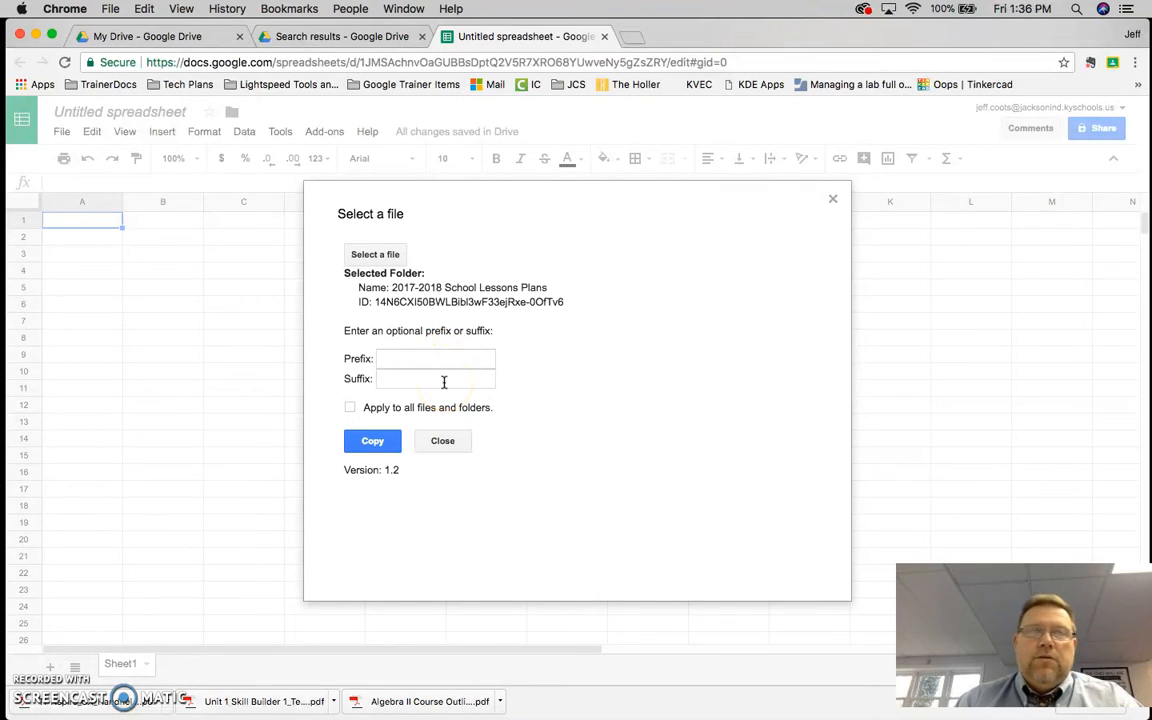
left_click(378, 443)
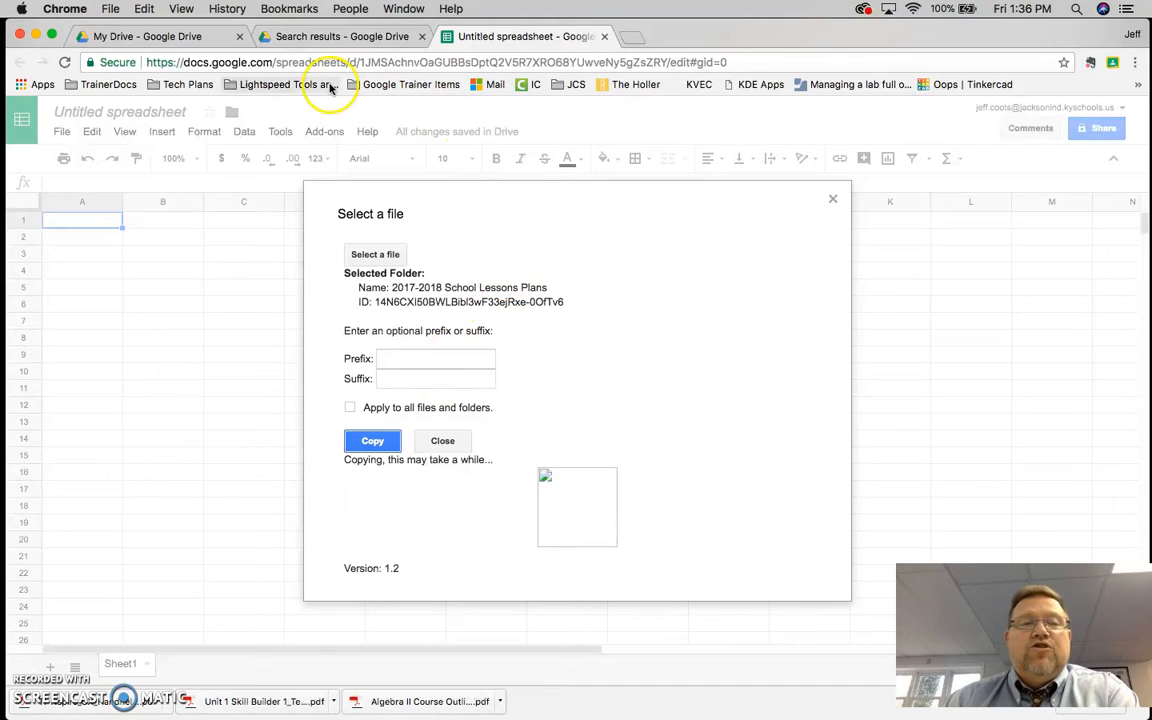
- Return to My Drive, dismiss the trashed-folder notice and open the new gray 2017-2018 School Lessons Plans folder
left_click(196, 38)
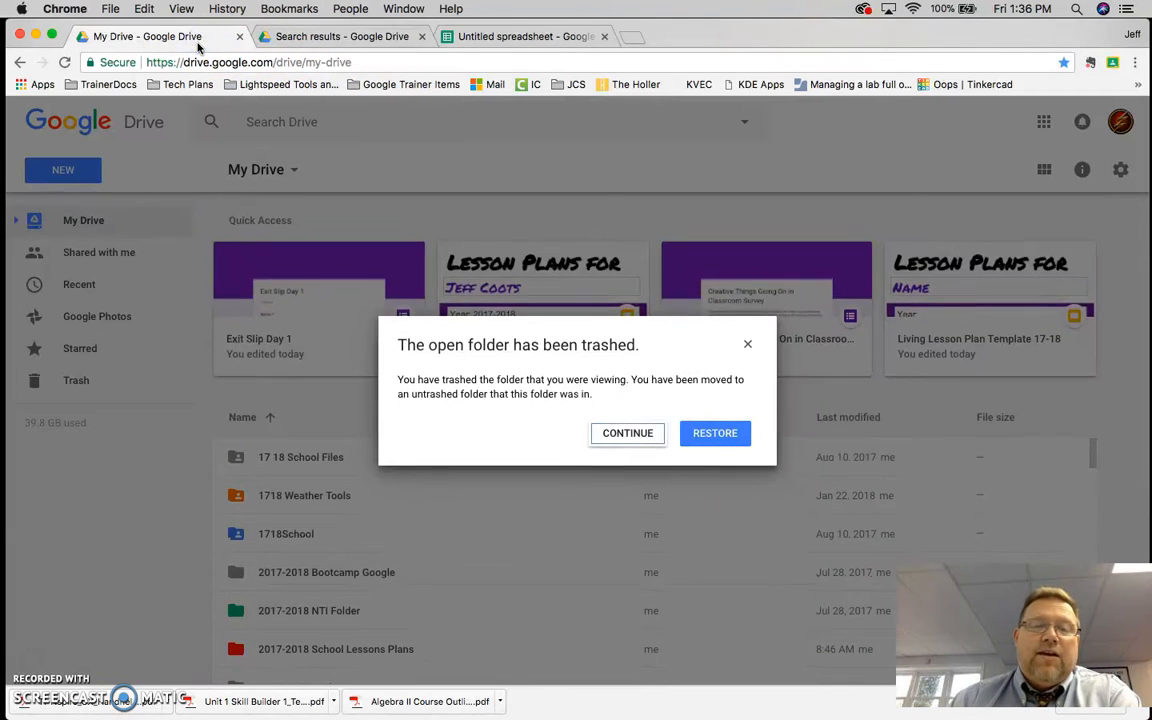
left_click(640, 444)
scroll(484, 537, "down", 5)
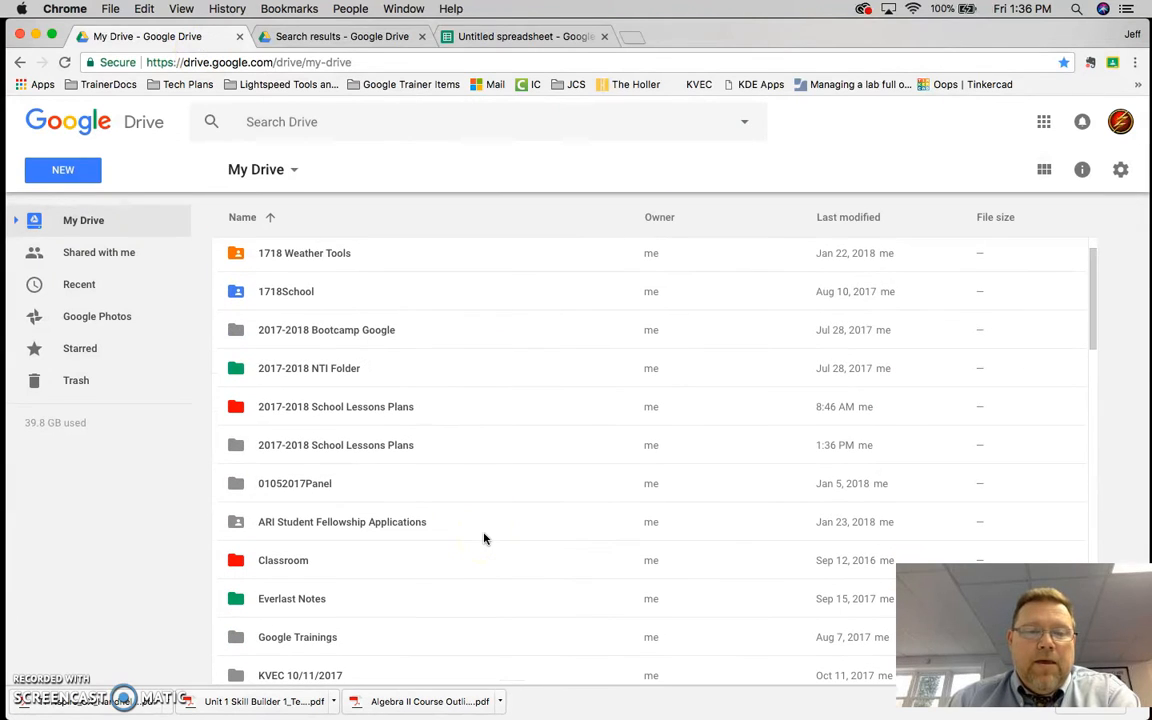
left_click(349, 451)
double_click(349, 451)
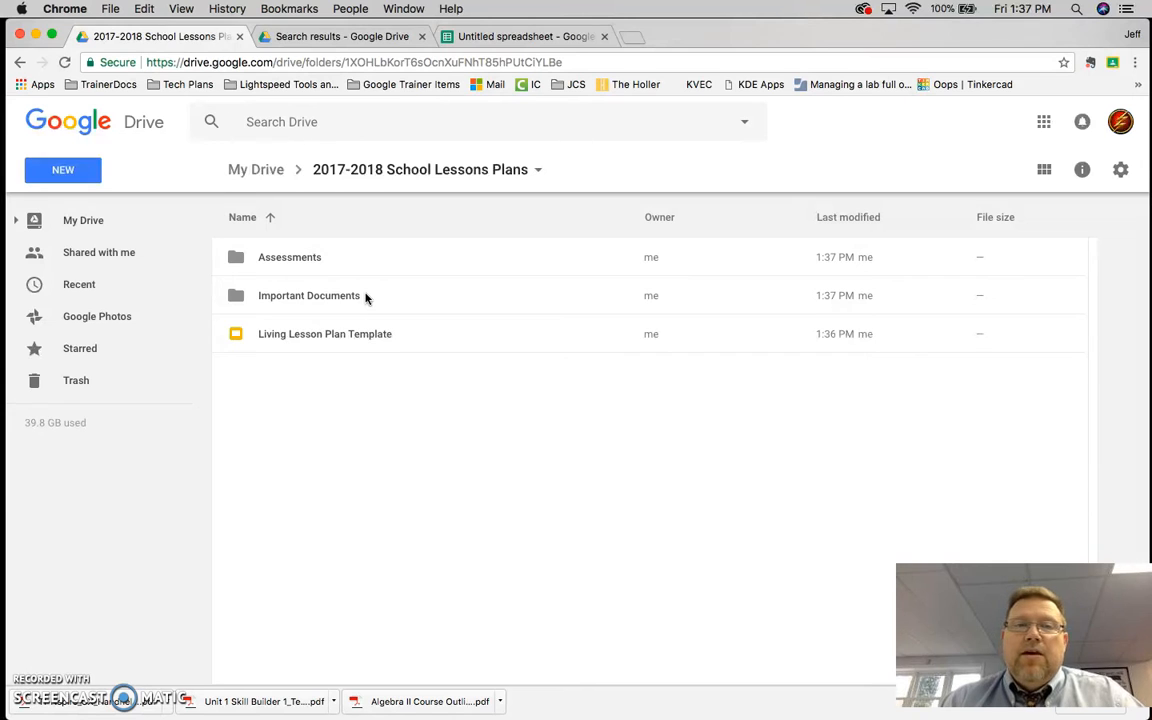
- Check the copy progress in the spreadsheet and the new folder, then examine the log's original and new folder links
left_click(490, 36)
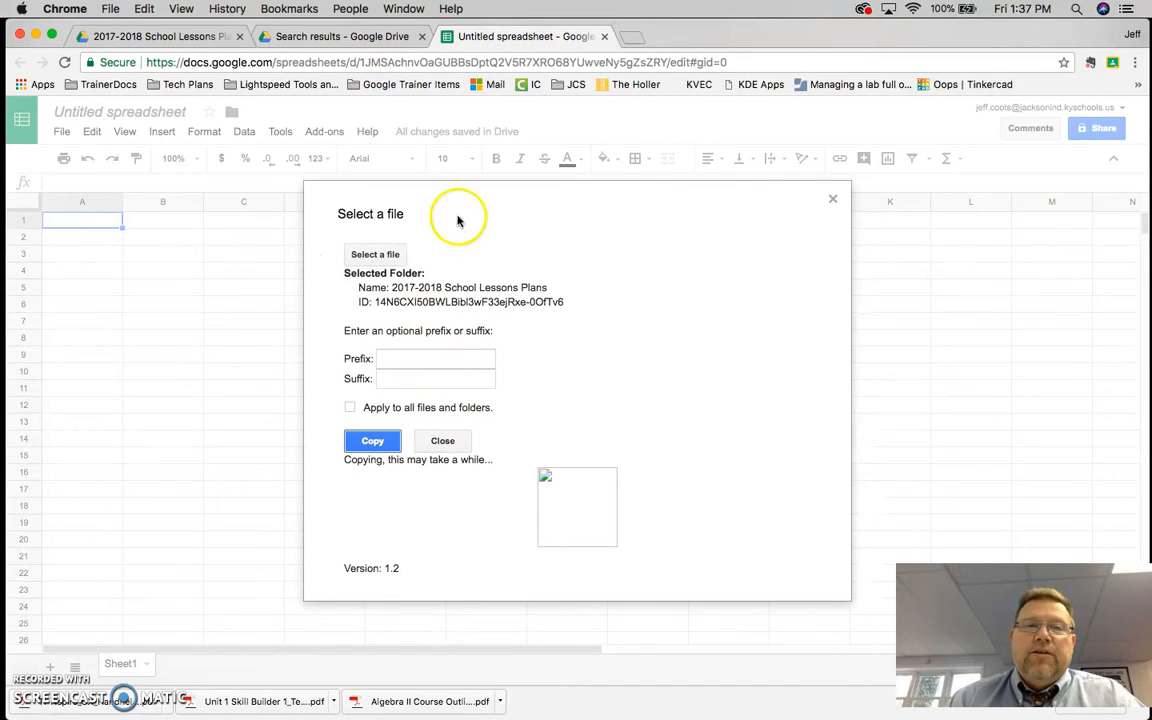
left_click(200, 37)
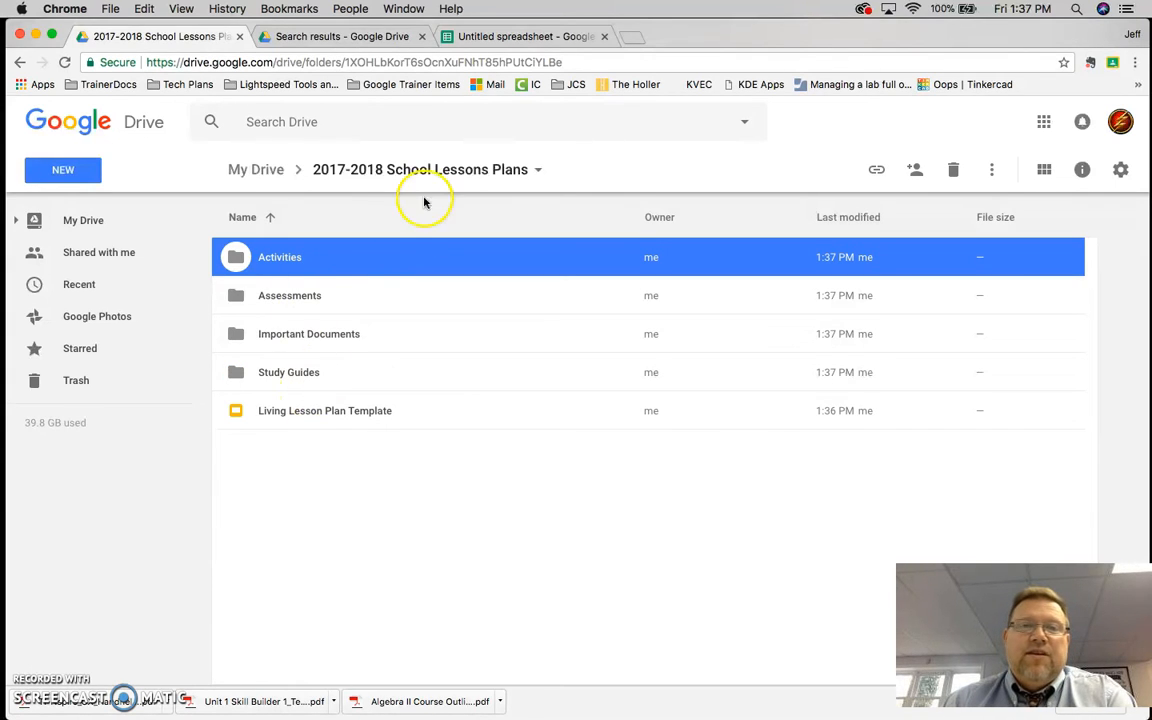
left_click(515, 38)
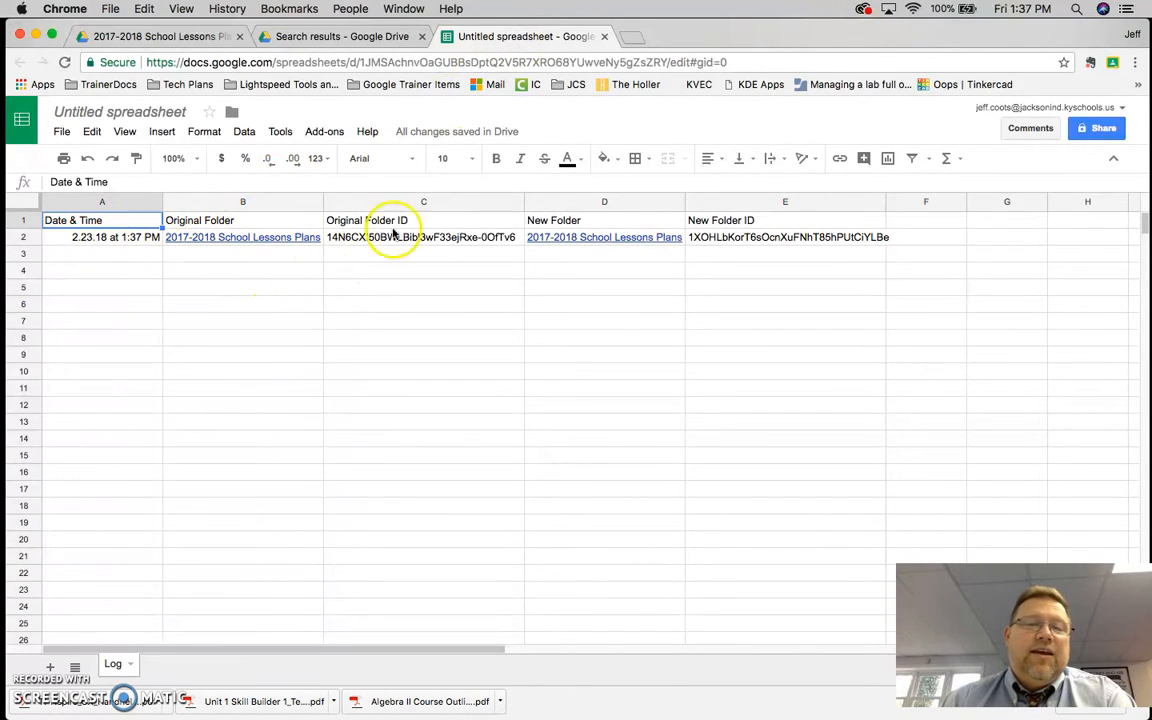
mouse_move(573, 257)
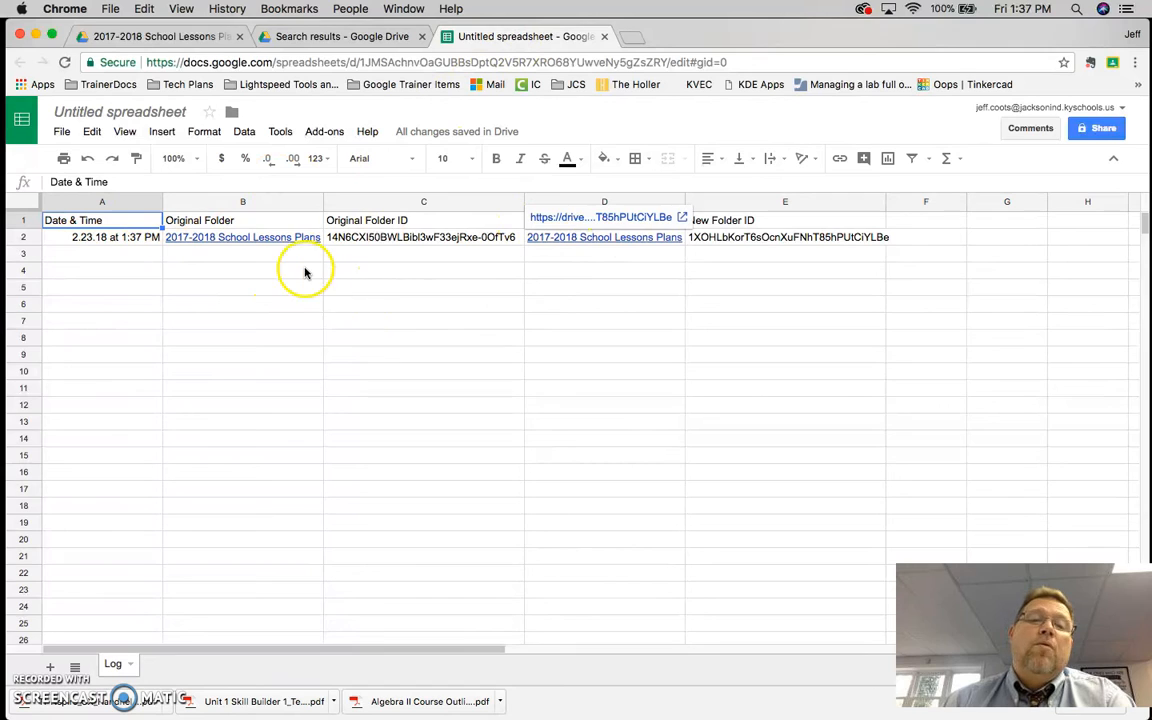
mouse_move(303, 257)
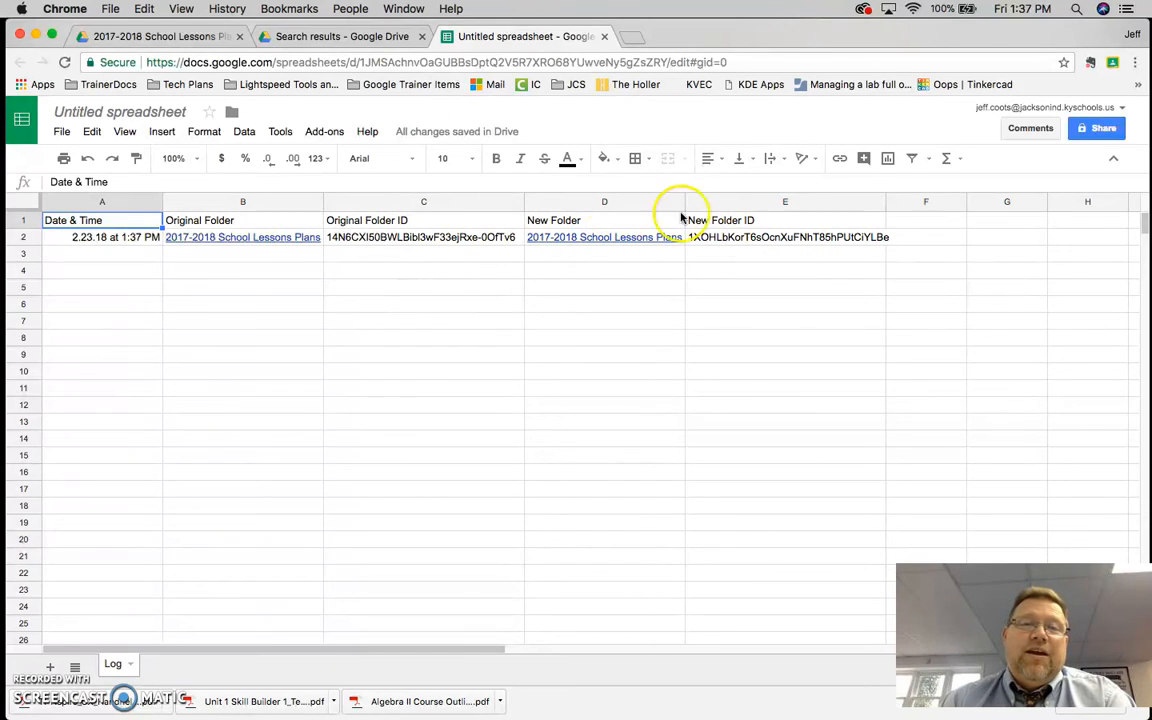
- Return to My Drive and rename the gray 2017-2018 School Lessons Plans folder as 2018-2019 School Lessons Plans
left_click(170, 35)
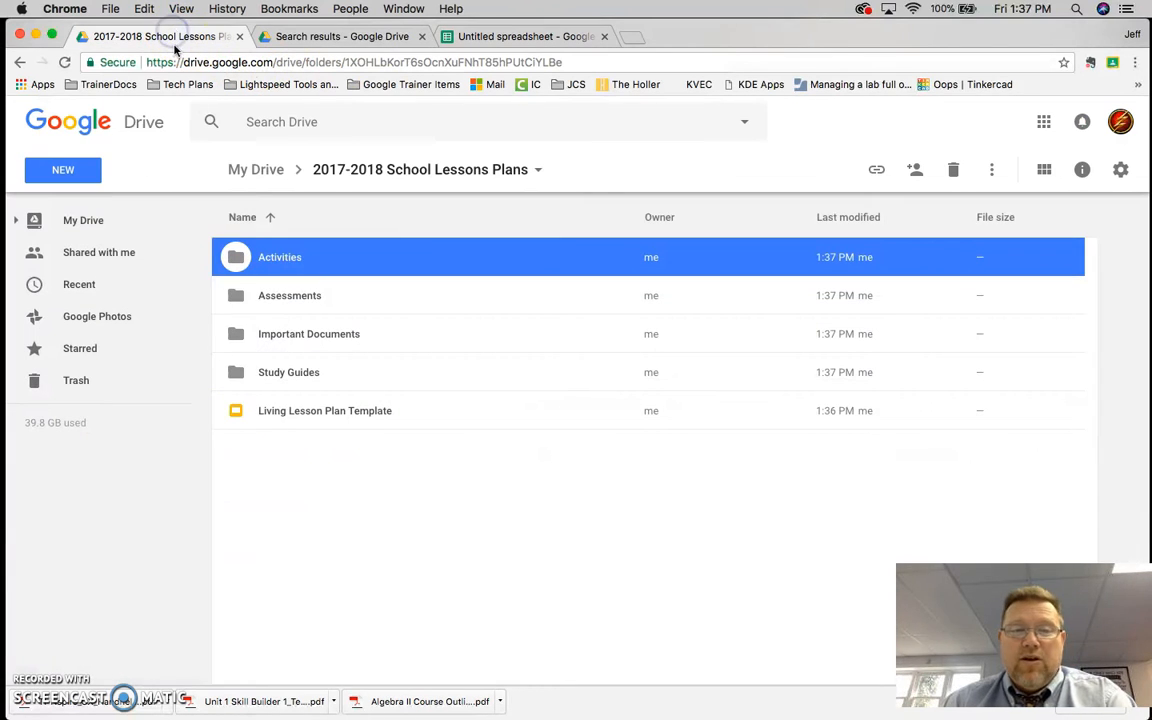
left_click(268, 172)
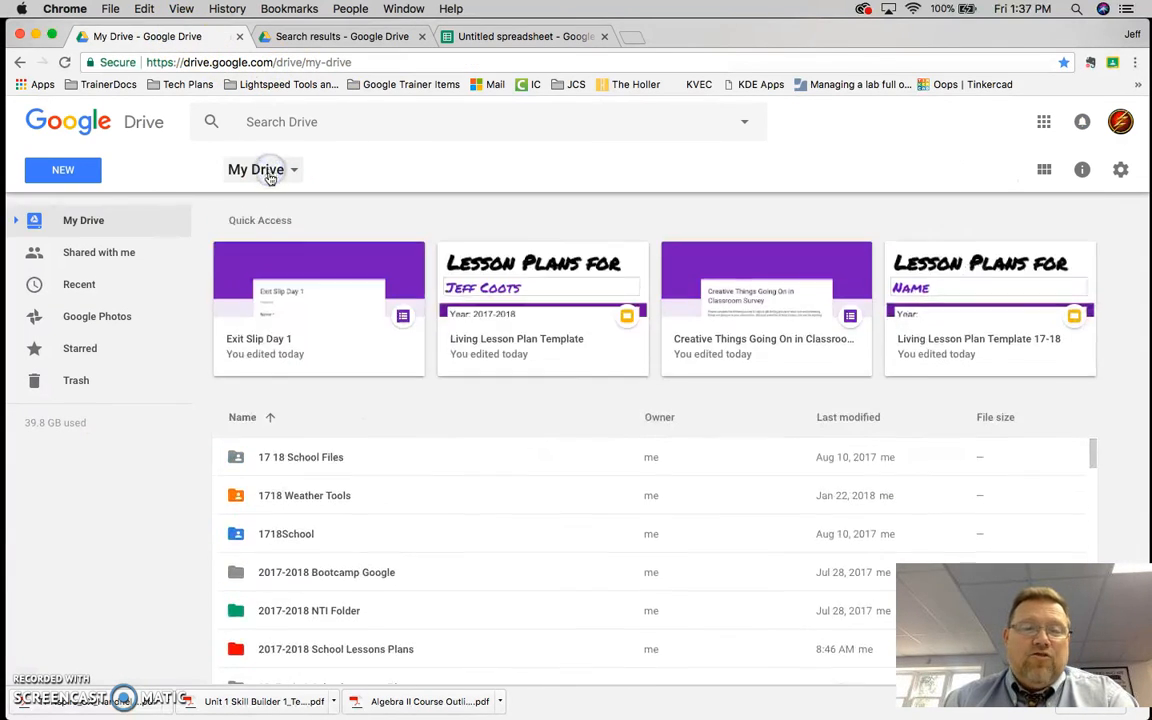
scroll(334, 525, "down", 3)
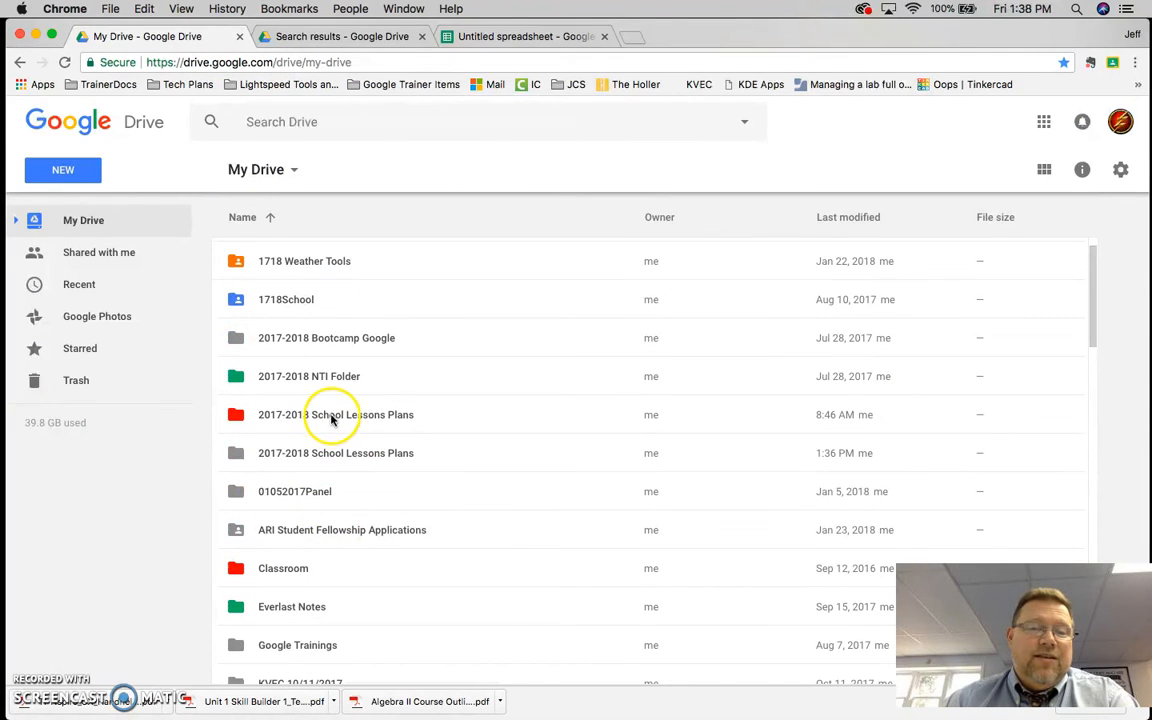
left_click(298, 455)
right_click(297, 455)
left_click(368, 330)
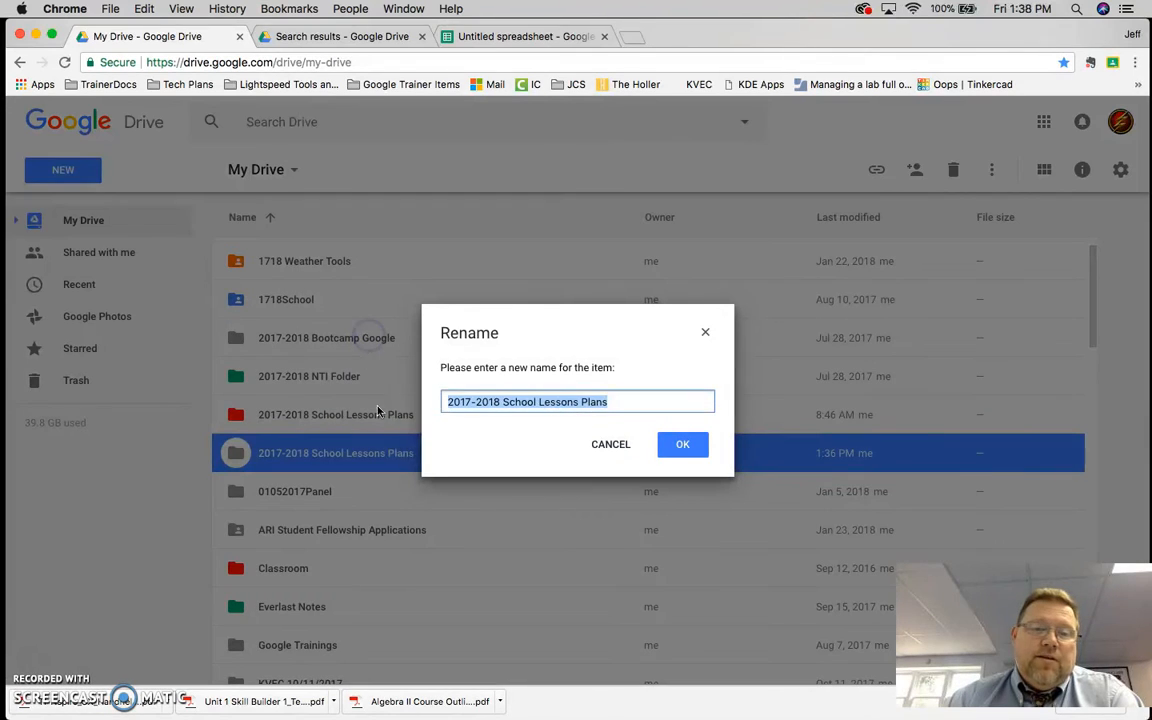
left_click(469, 405)
key("BackSpace")
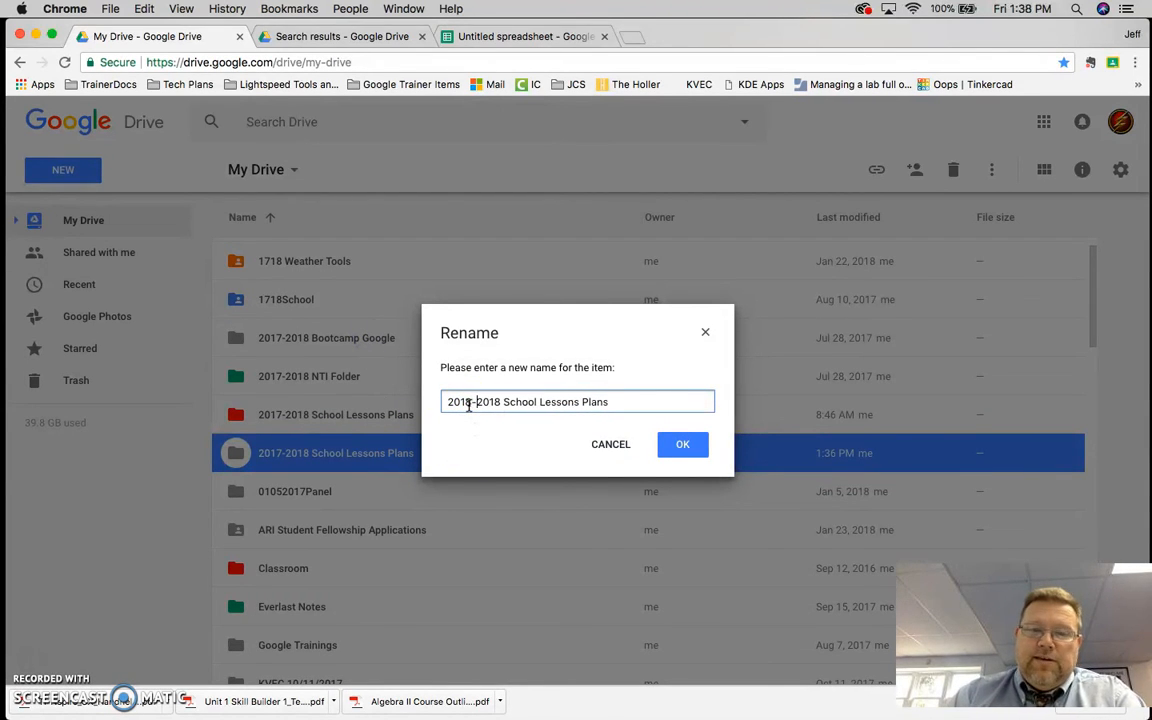
left_click(497, 403)
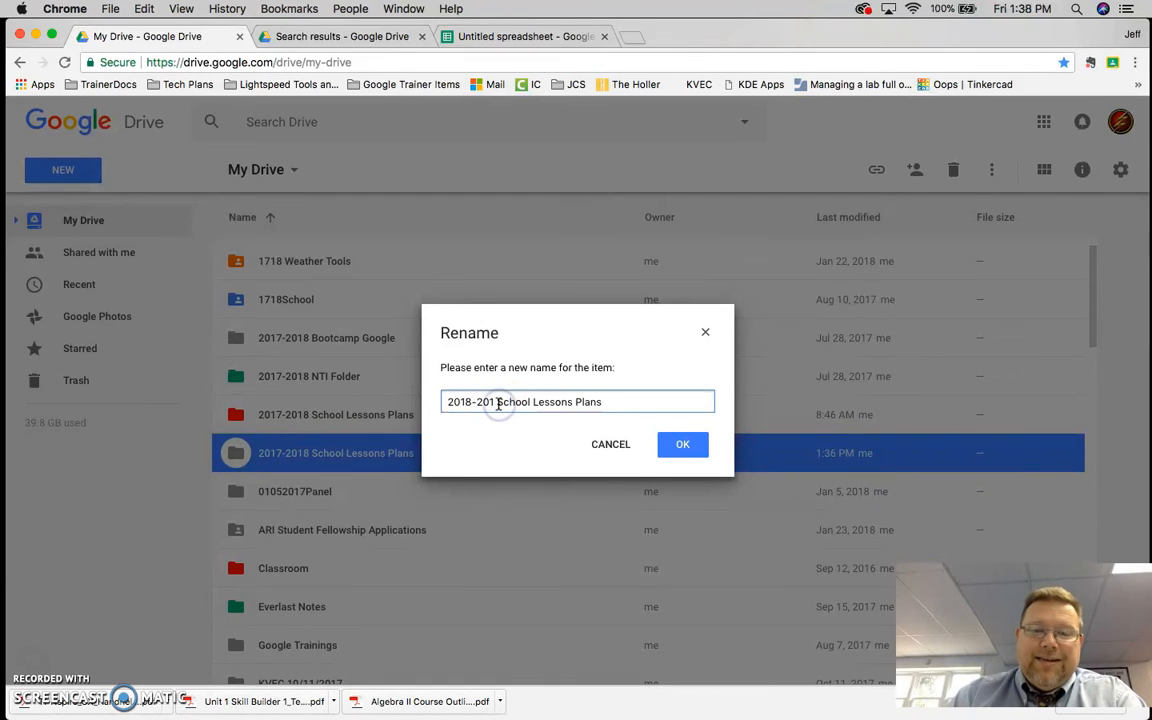
left_click(683, 445)
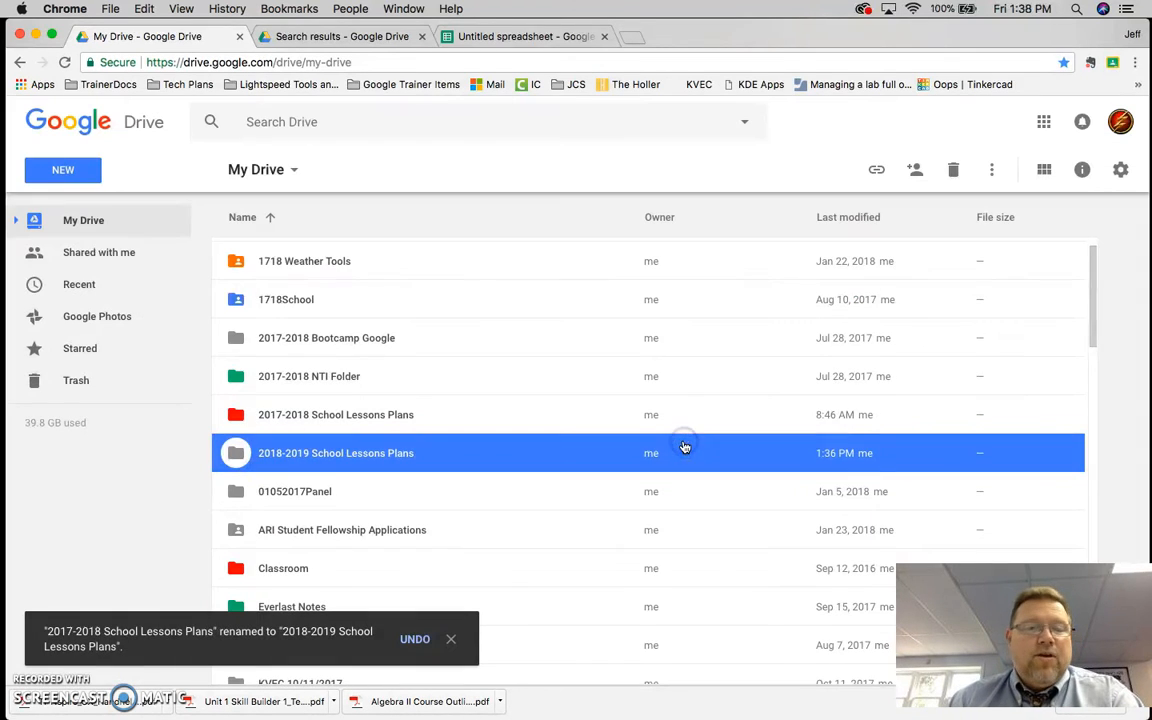
- Dismiss the rename notice and change the color of the 2018-2019 School Lessons Plans folder to dark green
left_click(268, 458)
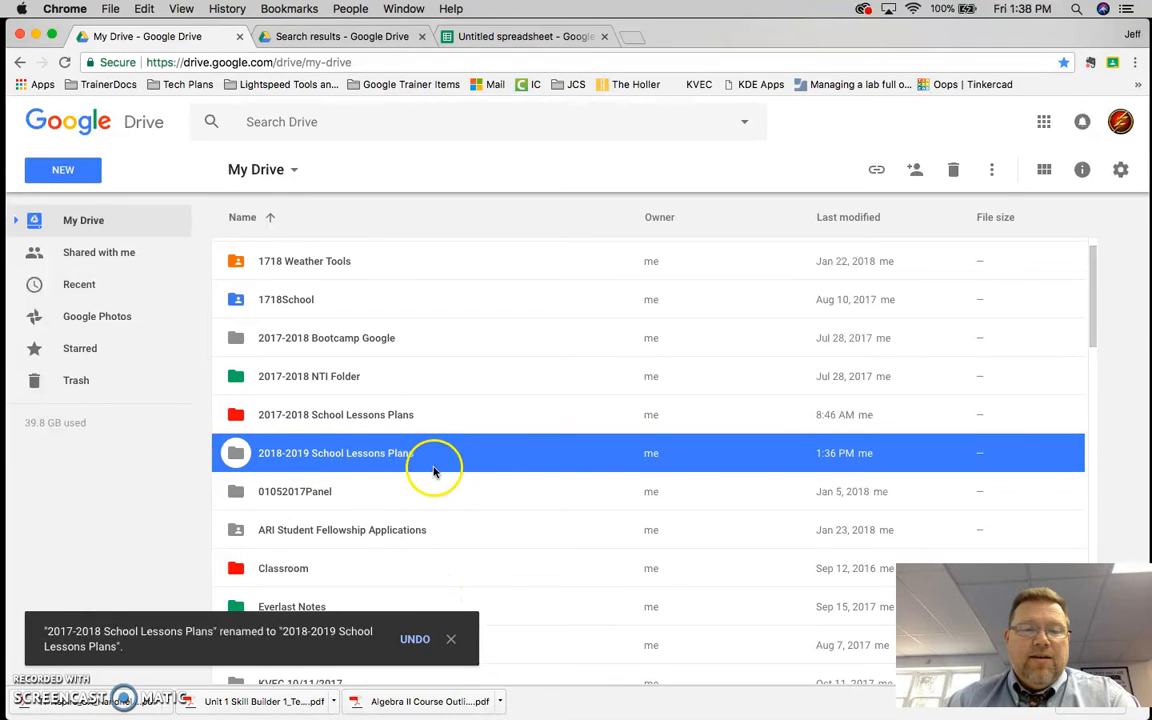
left_click(449, 641)
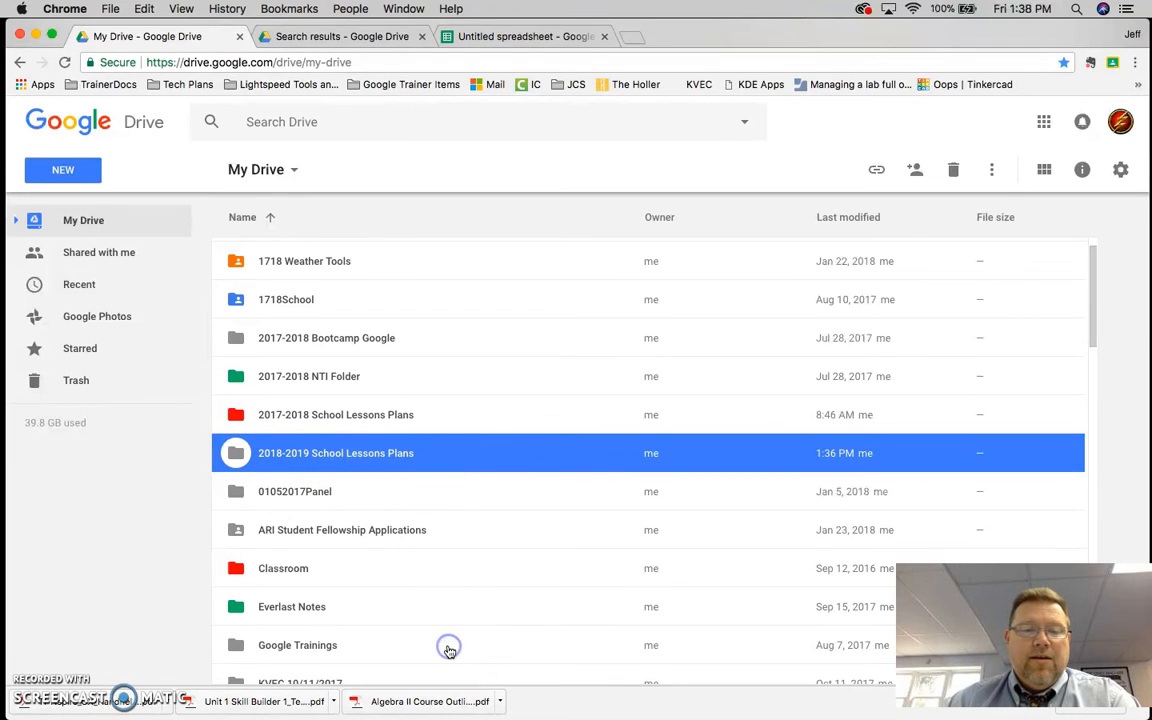
right_click(288, 458)
mouse_move(378, 622)
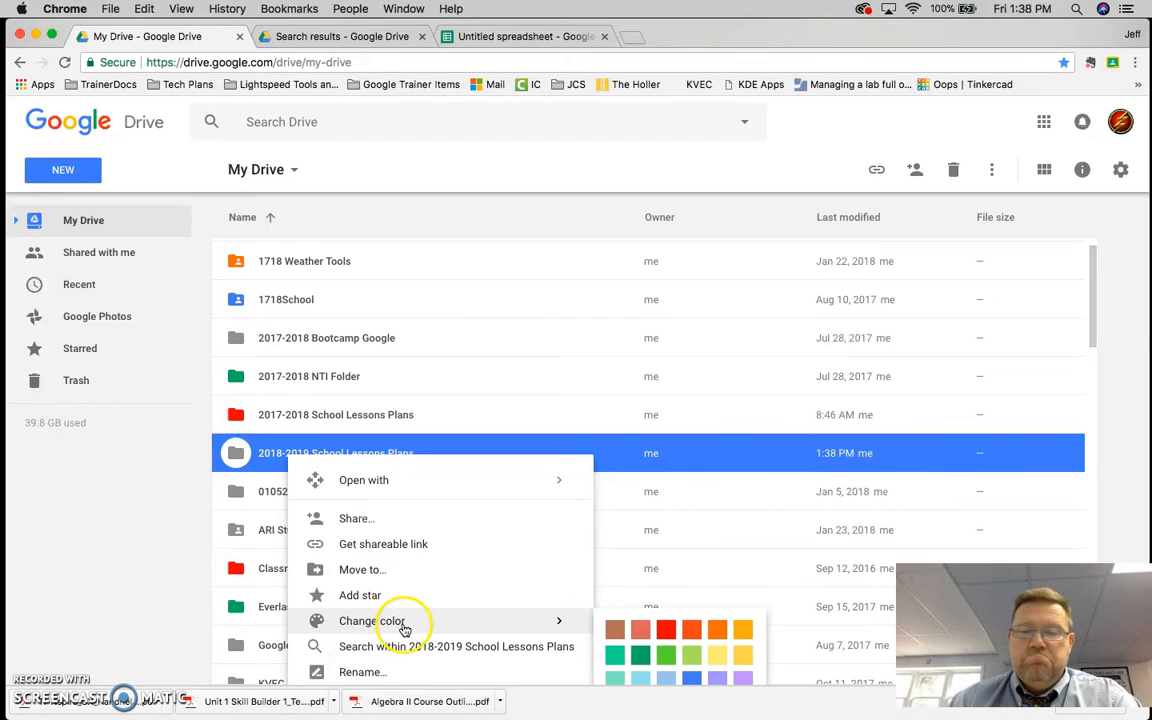
left_click(640, 654)
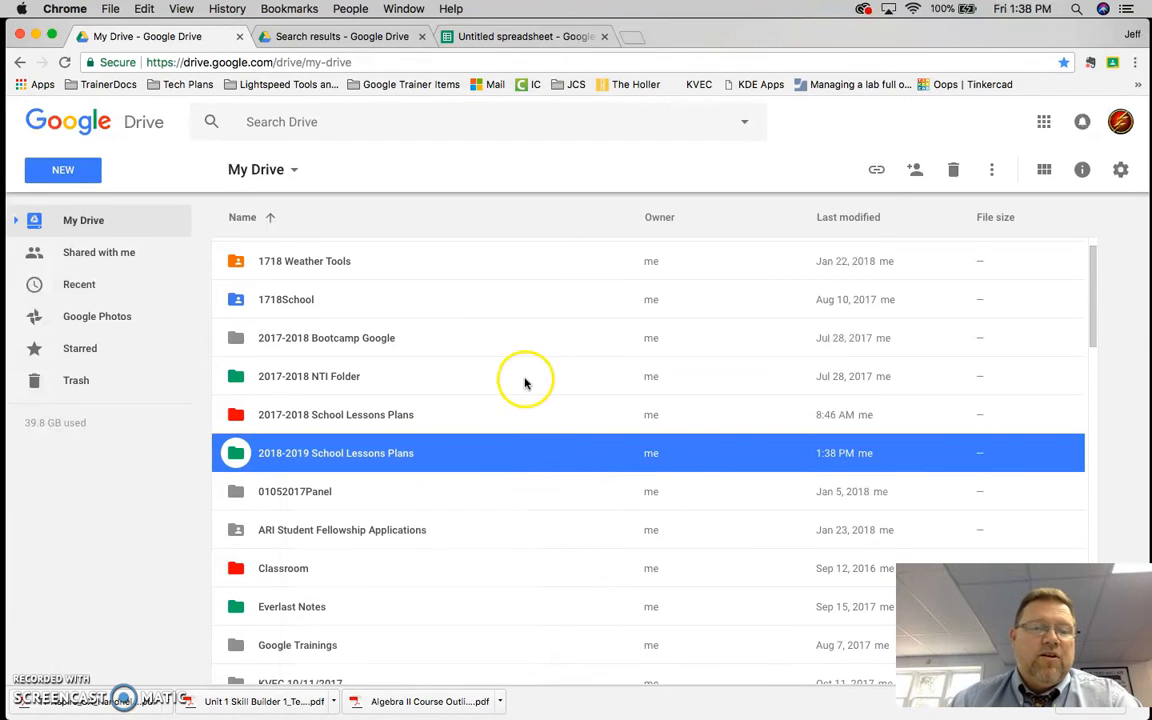
- Open the Living Lesson Plan Template from the 2018-2019 School Lessons Plans folder and view slide 4 with the Week #1 plan
double_click(273, 454)
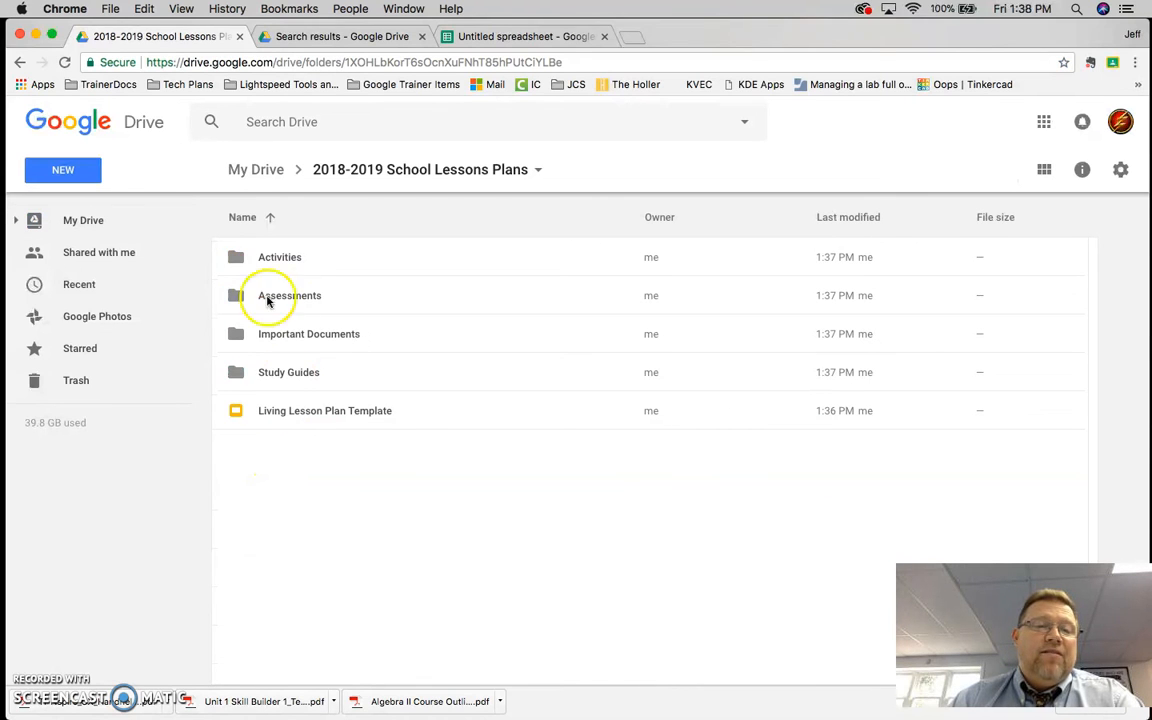
double_click(335, 418)
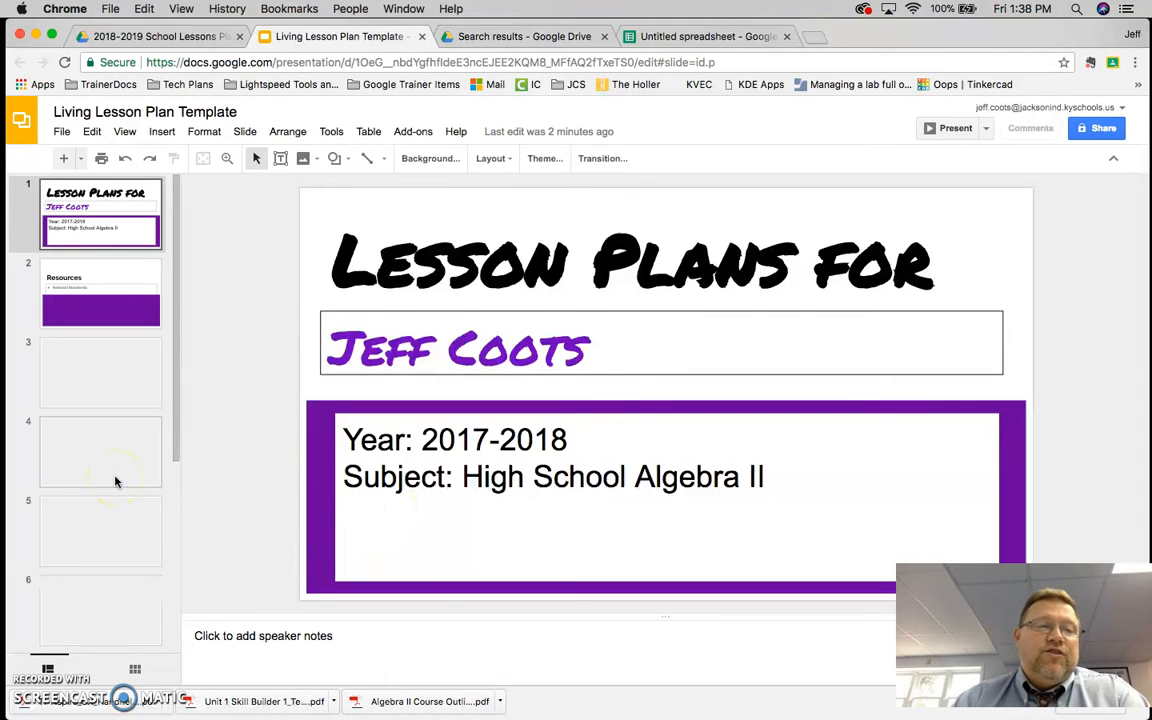
left_click(115, 481)
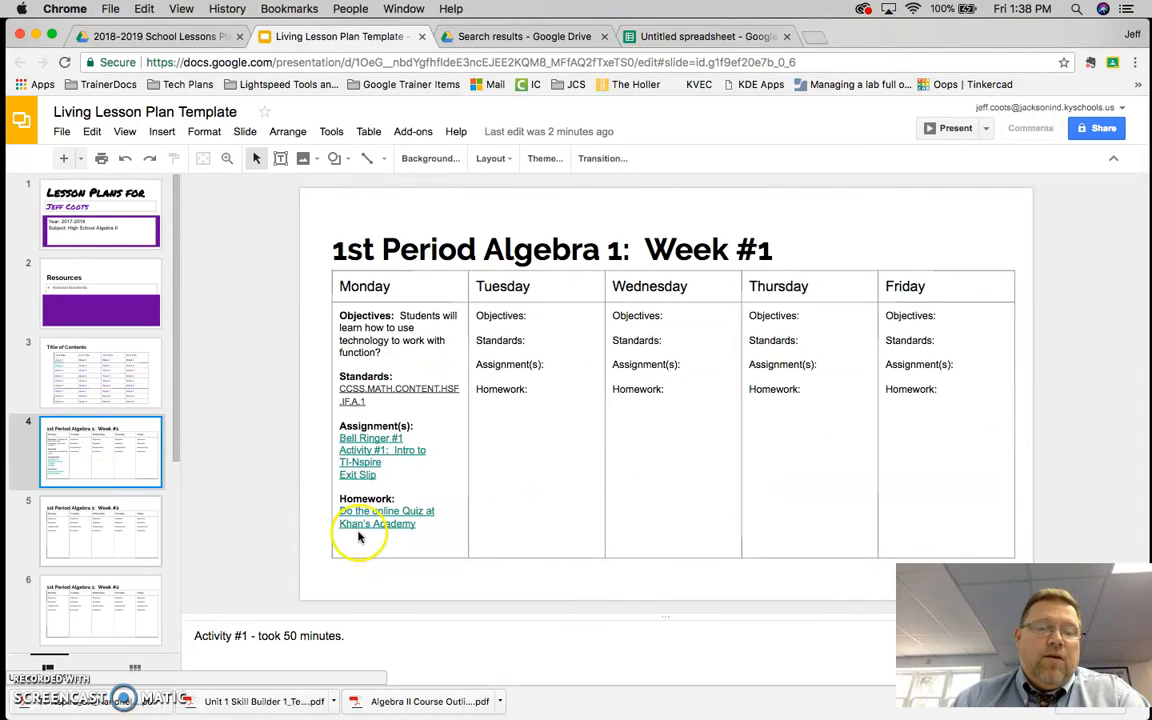